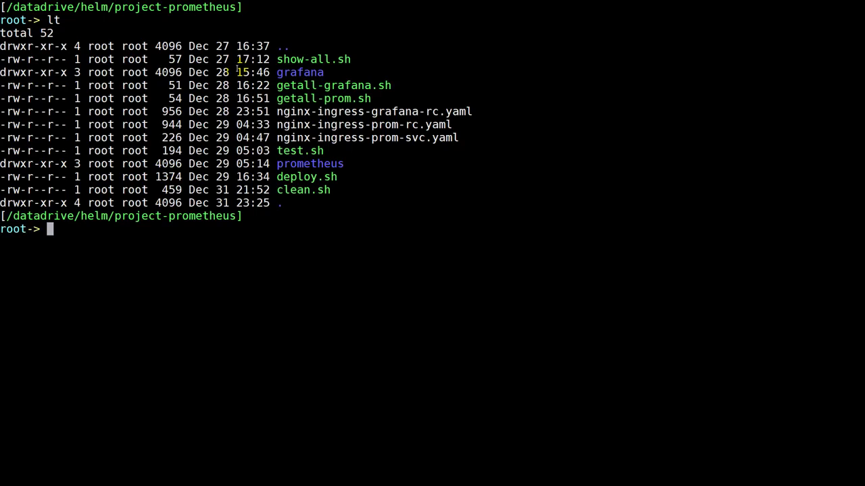
Open deploy.sh in vim, show line numbers and go to the Prometheus helm install command on line 6
{"action": "type", "text": "vim de"}
{"action": "key", "text": "Tab"}
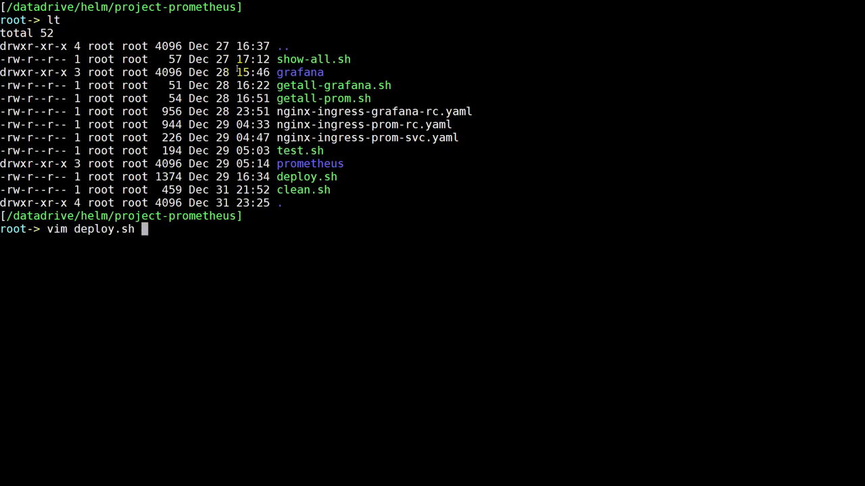
{"action": "key", "text": "Return"}
{"action": "type", "text": ":set nu"}
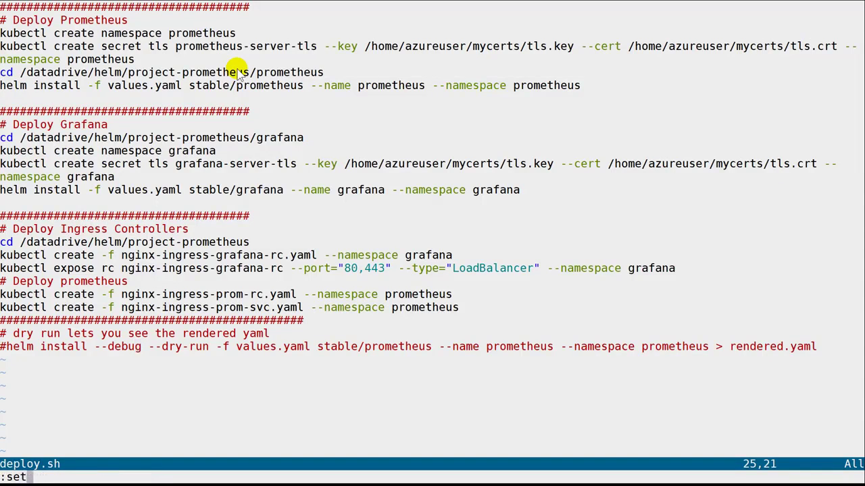
{"action": "key", "text": "Return"}
{"action": "key", "text": "6"}
{"action": "key", "text": "shift+g"}
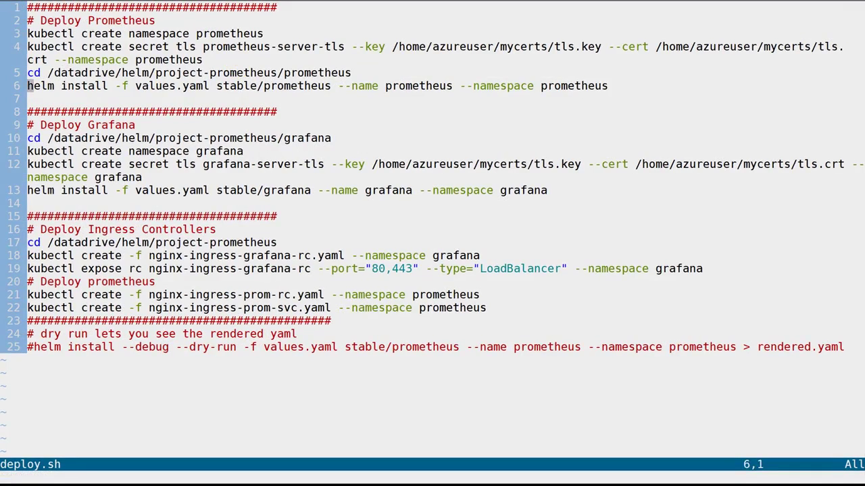
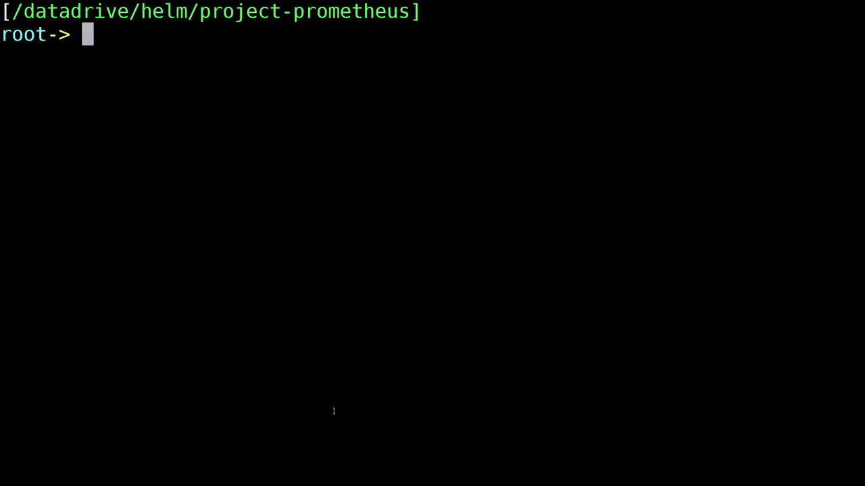
List the files matching nginx*ing* in the project-prometheus directory
{"action": "type", "text": "lt ngin"}
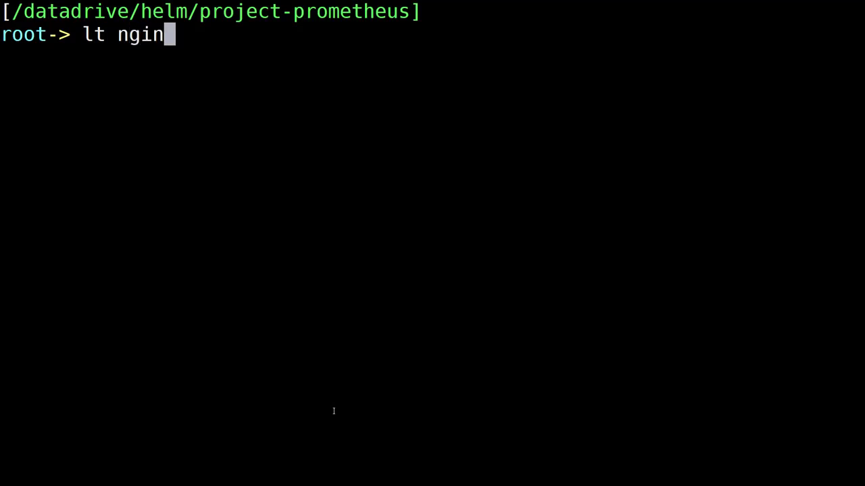
{"action": "type", "text": "x*8i"}
{"action": "key", "text": "BackSpace"}
{"action": "key", "text": "BackSpace"}
{"action": "type", "text": "ing*"}
{"action": "key", "text": "Return"}
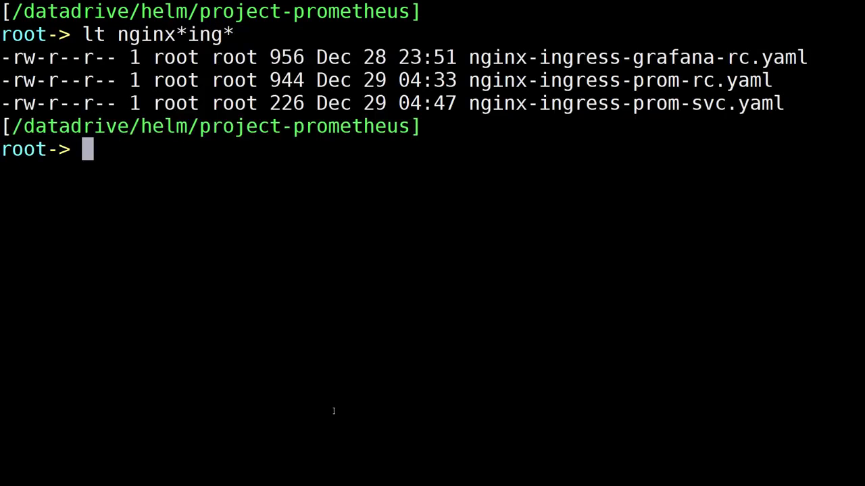
Open all files matching nginx*ing* together in vim
{"action": "key", "text": "Up"}
{"action": "key", "text": "ctrl+a"}
{"action": "key", "text": "Delete"}
{"action": "key", "text": "Delete"}
{"action": "type", "text": "vim"}
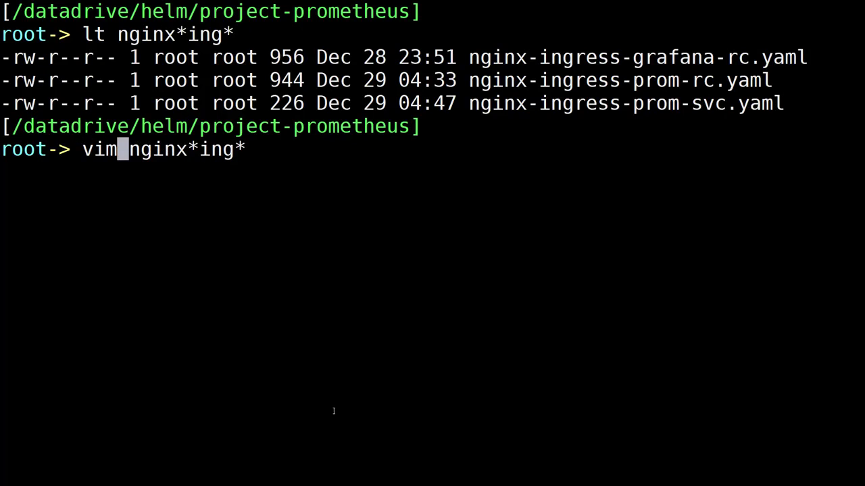
{"action": "key", "text": "Return"}
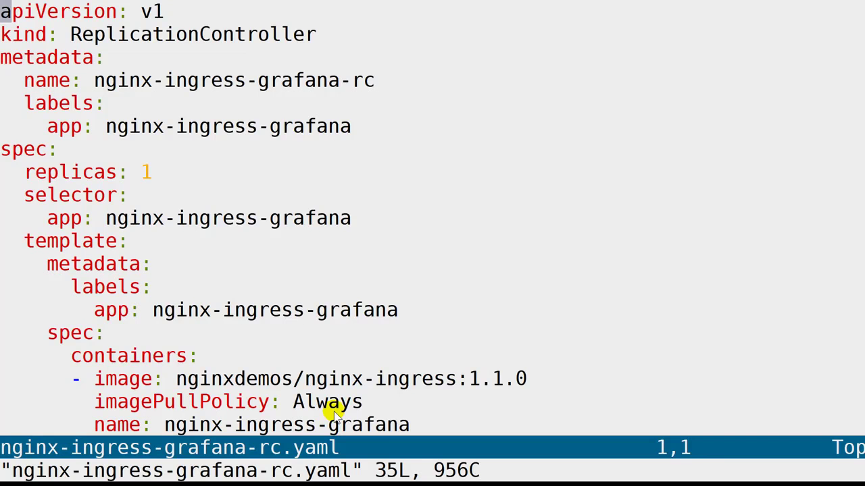
Examine the kind, metadata and container image lines of nginx-ingress-grafana-rc.yaml
{"action": "key", "text": "j"}
{"action": "key", "text": "shift+v"}
{"action": "key", "text": "Escape"}
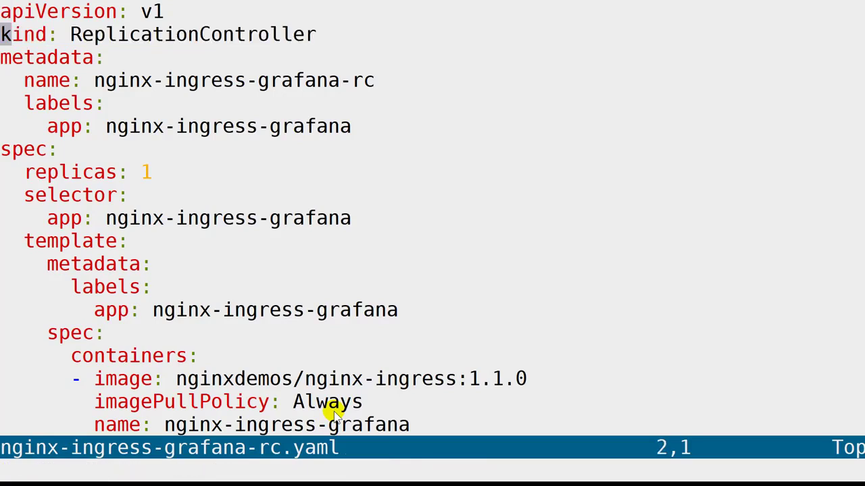
{"action": "key", "text": "j"}
{"action": "key", "text": "j"}
{"action": "key", "text": "shift+v"}
{"action": "key", "text": "Escape"}
{"action": "key", "text": "j"}
{"action": "key", "text": "j"}
{"action": "key", "text": "j"}
{"action": "key", "text": "j"}
{"action": "key", "text": "j"}
{"action": "key", "text": "j"}
{"action": "key", "text": "j"}
{"action": "key", "text": "j"}
{"action": "key", "text": "j"}
{"action": "key", "text": "j"}
{"action": "key", "text": "j"}
{"action": "key", "text": "j"}
{"action": "key", "text": "j"}
{"action": "key", "text": "j"}
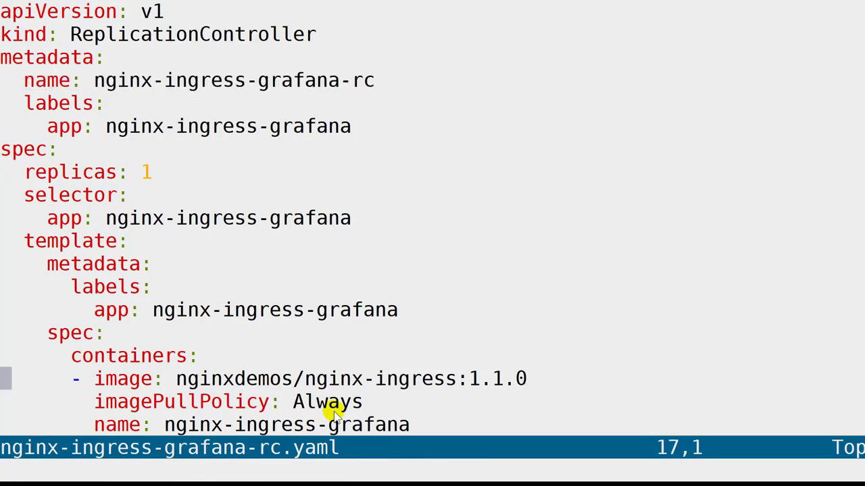
{"action": "key", "text": "k"}
{"action": "key", "text": "shift+v"}
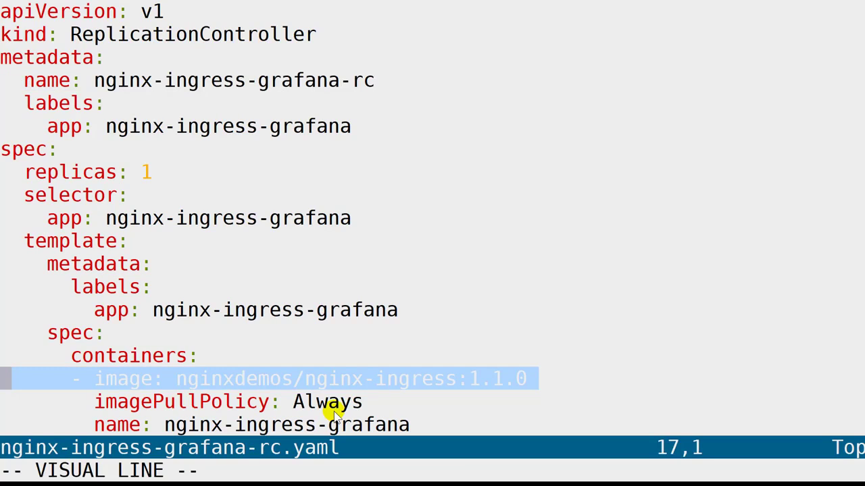
{"action": "key", "text": "j"}
{"action": "key", "text": "Escape"}
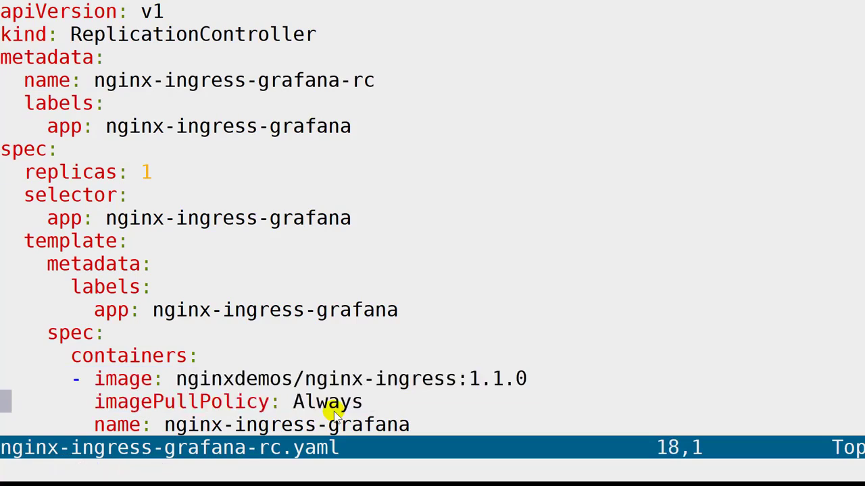
Review the ports, environment variable and default TLS secret argument in the Grafana ingress controller file
{"action": "key", "text": "j"}
{"action": "key", "text": "j"}
{"action": "key", "text": "j"}
{"action": "key", "text": "j"}
{"action": "key", "text": "j"}
{"action": "key", "text": "j"}
{"action": "key", "text": "j"}
{"action": "key", "text": "j"}
{"action": "key", "text": "j"}
{"action": "key", "text": "j"}
{"action": "key", "text": "j"}
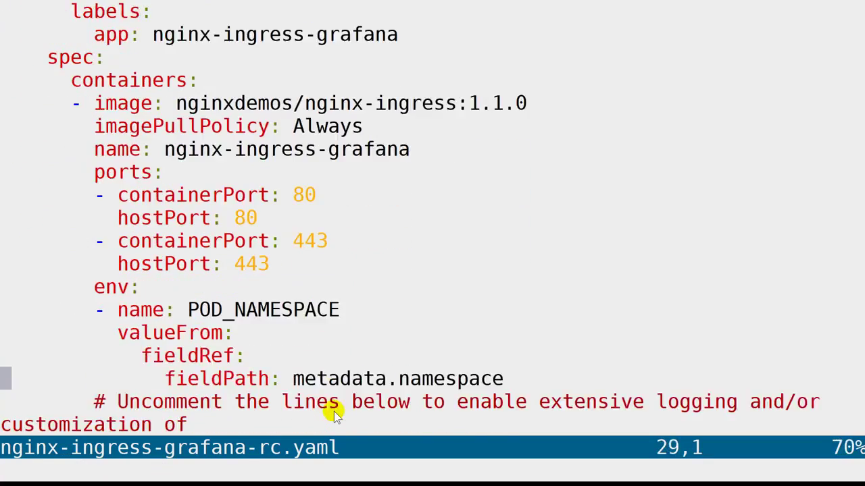
{"action": "key", "text": "j"}
{"action": "key", "text": "j"}
{"action": "key", "text": "j"}
{"action": "key", "text": "j"}
{"action": "key", "text": "j"}
{"action": "key", "text": "j"}
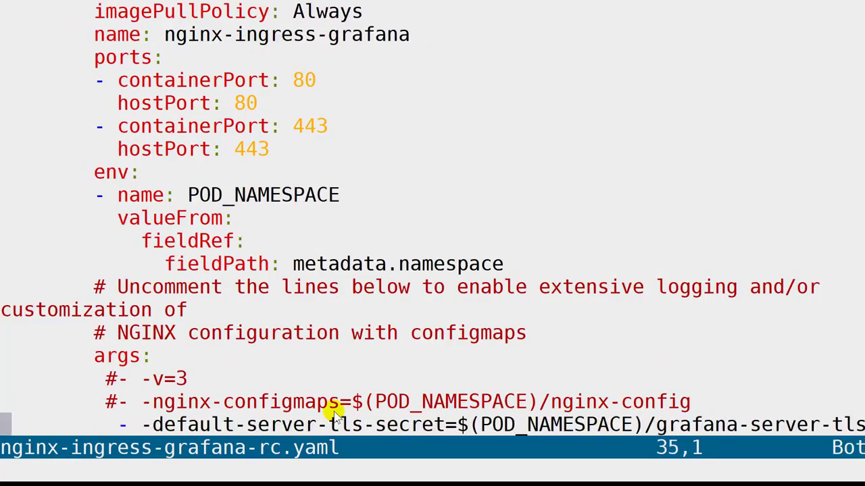
{"action": "key", "text": "k"}
{"action": "key", "text": "k"}
{"action": "key", "text": "k"}
{"action": "key", "text": "k"}
{"action": "key", "text": "k"}
{"action": "key", "text": "k"}
{"action": "key", "text": "k"}
{"action": "key", "text": "k"}
{"action": "key", "text": "k"}
{"action": "key", "text": "k"}
{"action": "key", "text": "k"}
{"action": "key", "text": "k"}
{"action": "key", "text": "k"}
{"action": "key", "text": "k"}
{"action": "key", "text": "k"}
{"action": "key", "text": "k"}
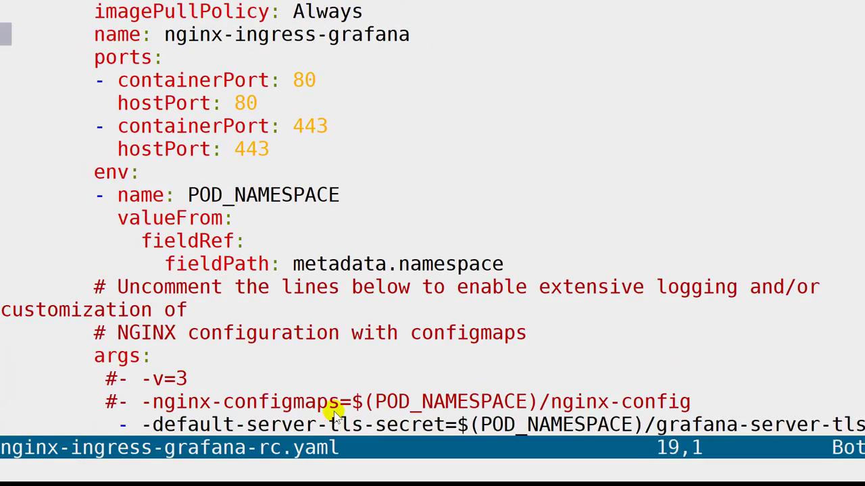
{"action": "key", "text": "k"}
{"action": "key", "text": "k"}
{"action": "key", "text": "k"}
{"action": "key", "text": "k"}
{"action": "key", "text": "k"}
{"action": "key", "text": "k"}
{"action": "key", "text": "k"}
Switch to nginx-ingress-prom-rc.yaml and examine its container image and port definitions
{"action": "type", "text": ":n"}
{"action": "key", "text": "Return"}
{"action": "key", "text": "k"}
{"action": "key", "text": "k"}
{"action": "key", "text": "k"}
{"action": "key", "text": "k"}
{"action": "key", "text": "k"}
{"action": "key", "text": "k"}
{"action": "key", "text": "k"}
{"action": "key", "text": "k"}
{"action": "key", "text": "j"}
{"action": "key", "text": "shift+v"}
{"action": "key", "text": "Escape"}
{"action": "key", "text": "j"}
{"action": "key", "text": "j"}
{"action": "key", "text": "j"}
{"action": "key", "text": "j"}
{"action": "key", "text": "j"}
{"action": "key", "text": "j"}
{"action": "key", "text": "j"}
{"action": "key", "text": "j"}
{"action": "key", "text": "j"}
{"action": "key", "text": "j"}
{"action": "key", "text": "j"}
{"action": "key", "text": "shift+v"}
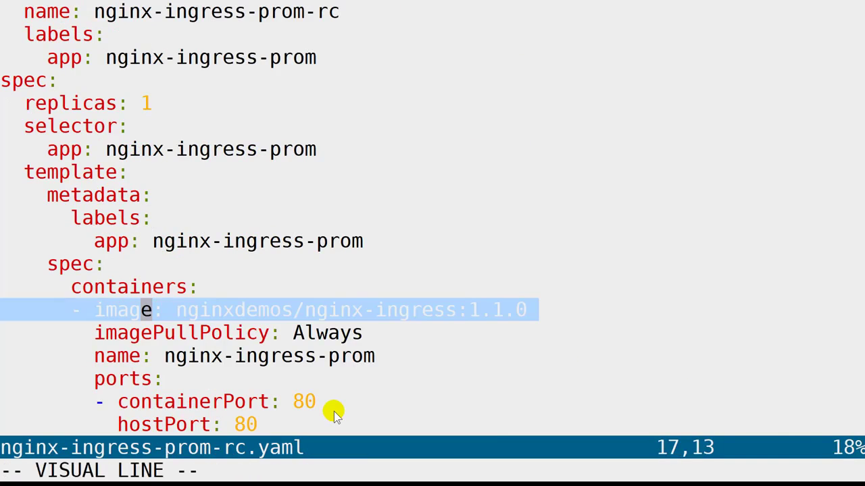
{"action": "key", "text": "Escape"}
{"action": "key", "text": "j"}
{"action": "key", "text": "j"}
{"action": "key", "text": "j"}
{"action": "key", "text": "j"}
{"action": "key", "text": "j"}
{"action": "key", "text": "j"}
{"action": "key", "text": "j"}
{"action": "key", "text": "j"}
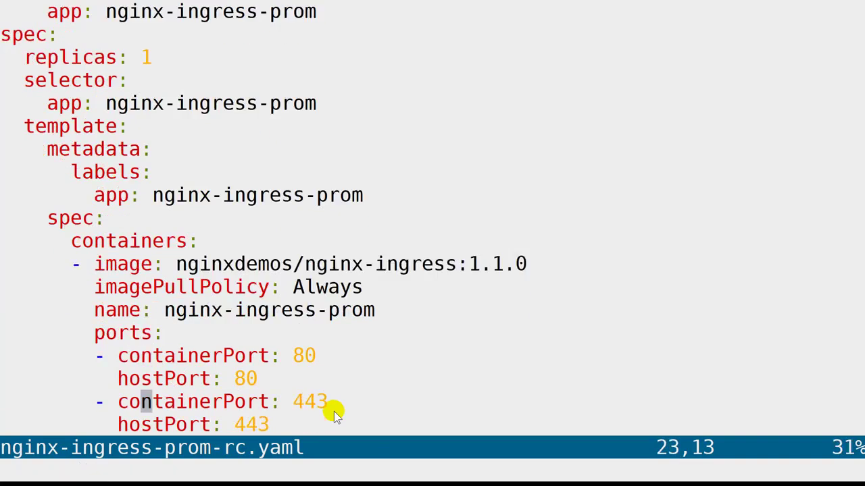
Switch to nginx-ingress-prom-svc.yaml and examine the kind declaration on its first line
{"action": "type", "text": ":n"}
{"action": "key", "text": "Return"}
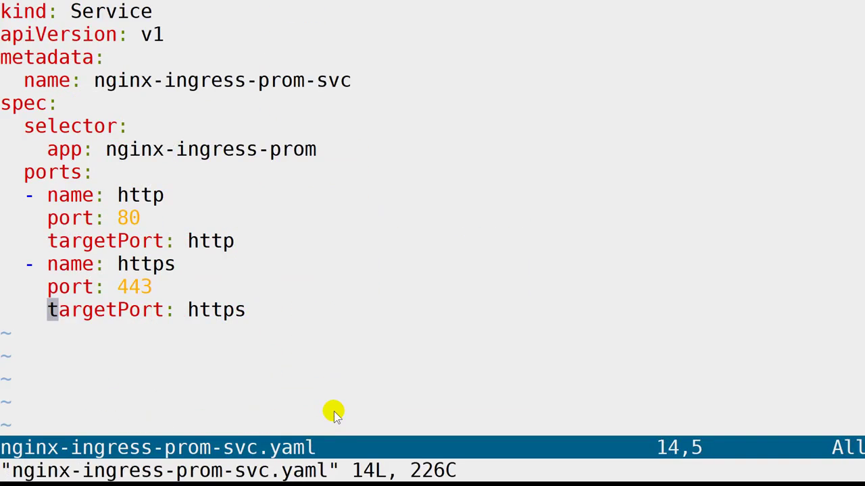
{"action": "key", "text": "k"}
{"action": "key", "text": "k"}
{"action": "key", "text": "k"}
{"action": "key", "text": "k"}
{"action": "key", "text": "k"}
{"action": "key", "text": "k"}
{"action": "key", "text": "k"}
{"action": "key", "text": "k"}
{"action": "key", "text": "k"}
{"action": "key", "text": "k"}
{"action": "key", "text": "k"}
{"action": "key", "text": "k"}
{"action": "key", "text": "k"}
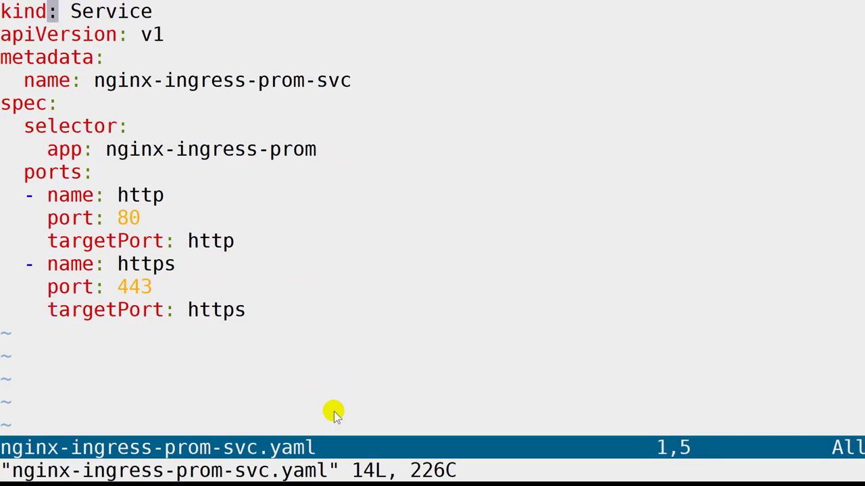
{"action": "key", "text": "shift+v"}
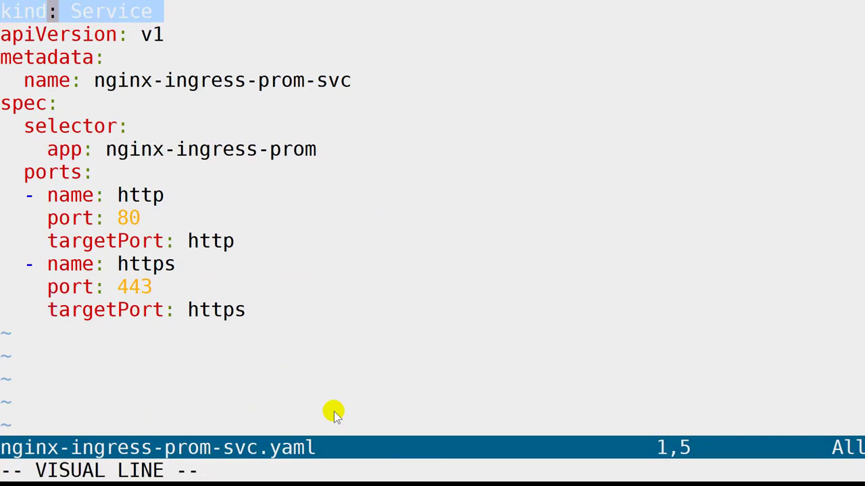
{"action": "key", "text": "Escape"}
Examine the selector and the http and https port entries of the Prometheus ingress service
{"action": "key", "text": "j"}
{"action": "key", "text": "j"}
{"action": "key", "text": "j"}
{"action": "key", "text": "j"}
{"action": "key", "text": "j"}
{"action": "key", "text": "j"}
{"action": "key", "text": "j"}
{"action": "key", "text": "j"}
{"action": "key", "text": "j"}
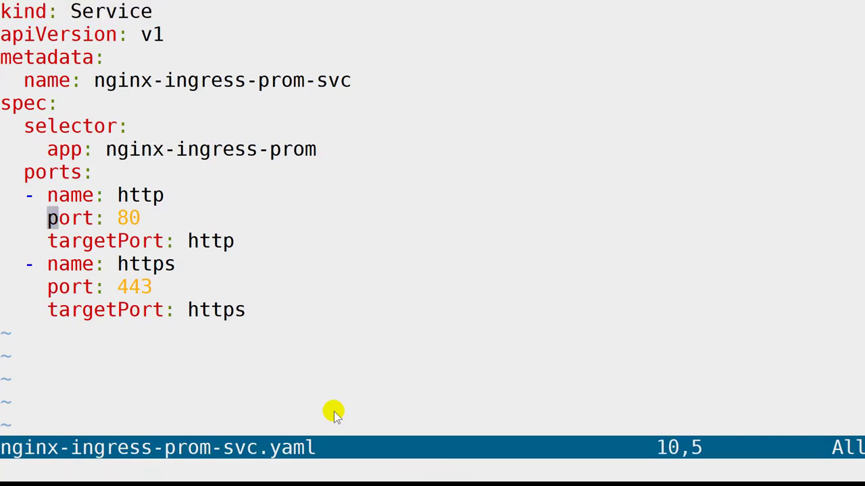
{"action": "key", "text": "j"}
{"action": "key", "text": "j"}
{"action": "key", "text": "j"}
{"action": "key", "text": "j"}
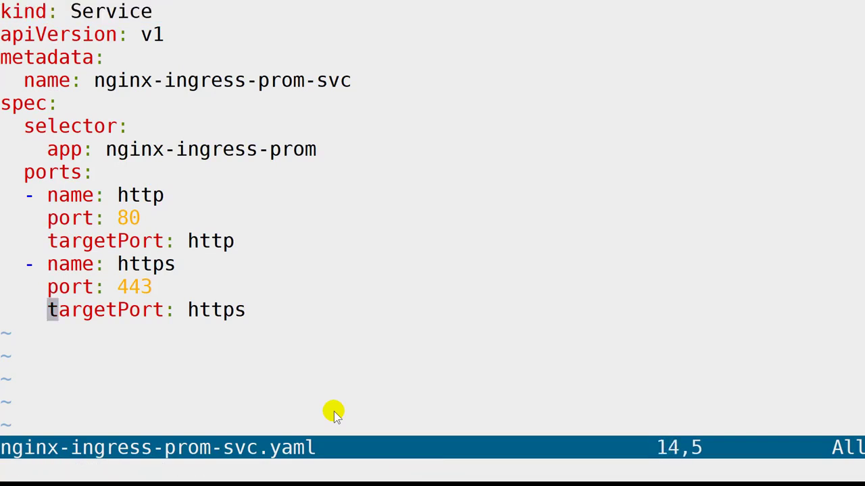
Save and quit vim, and list the files matching nginx*ing* again
{"action": "type", "text": ":wq"}
{"action": "key", "text": "Return"}
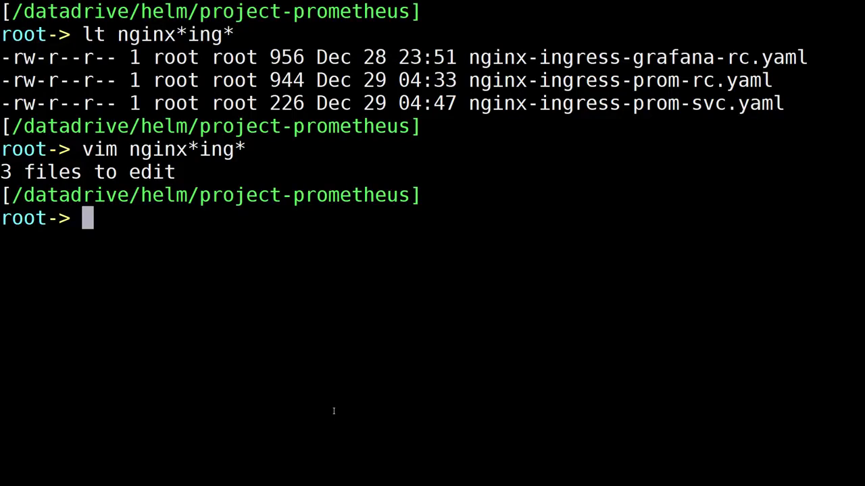
{"action": "key", "text": "Up"}
{"action": "key", "text": "Up"}
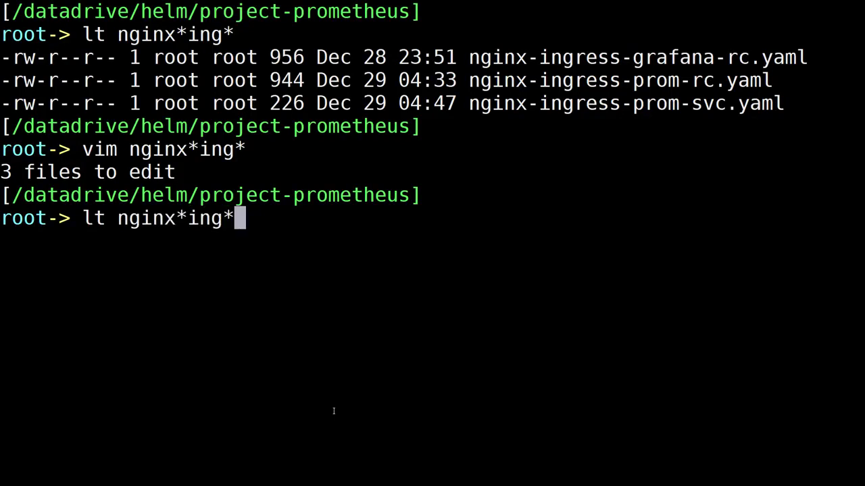
{"action": "key", "text": "Return"}
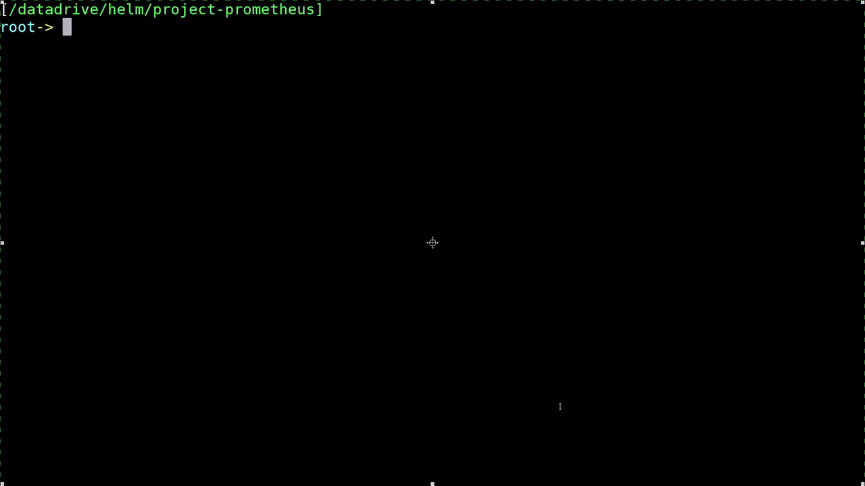
List the project-prometheus directory and print the contents of deploy.sh in the terminal
{"action": "type", "text": "lt"}
{"action": "key", "text": "Return"}
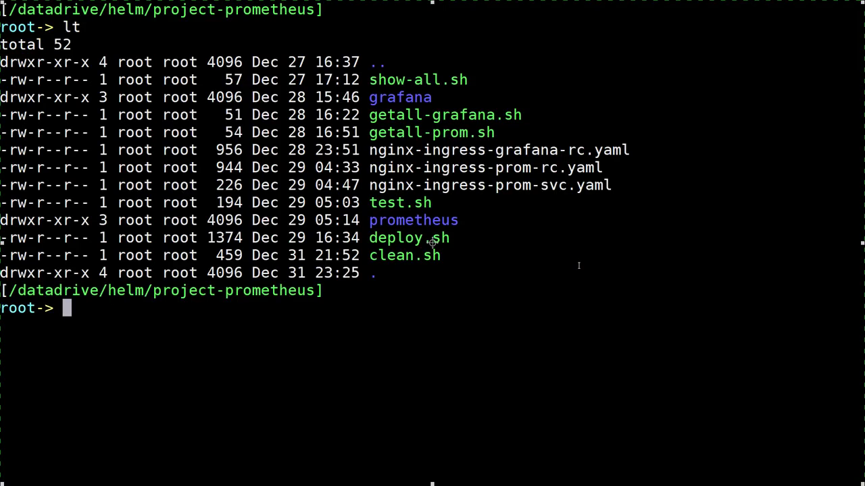
{"action": "type", "text": "cat dep"}
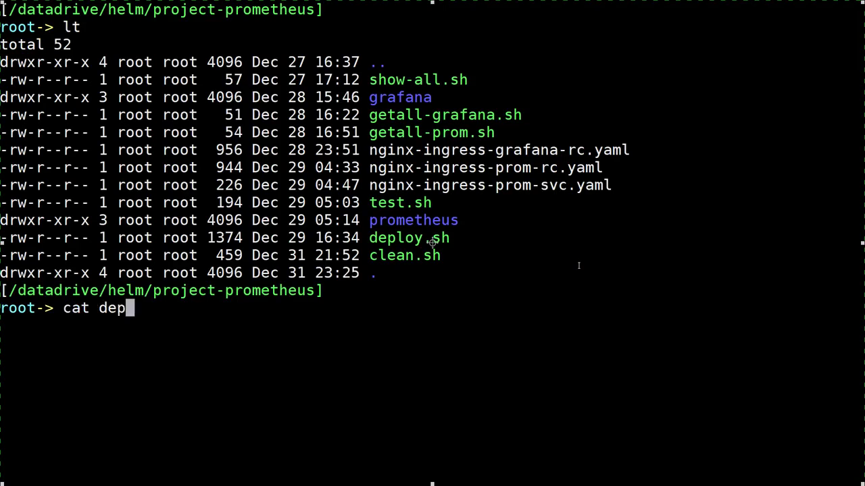
{"action": "key", "text": "Tab"}
{"action": "key", "text": "Return"}
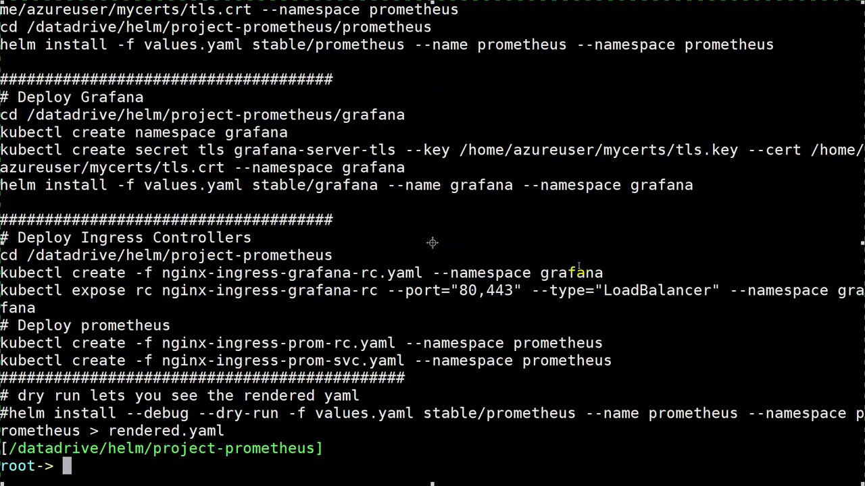
Run the deploy.sh script with bash
{"action": "key", "text": "Up"}
{"action": "key", "text": "Home"}
{"action": "key", "text": "Delete"}
{"action": "key", "text": "Delete"}
{"action": "key", "text": "Delete"}
{"action": "type", "text": "bash"}
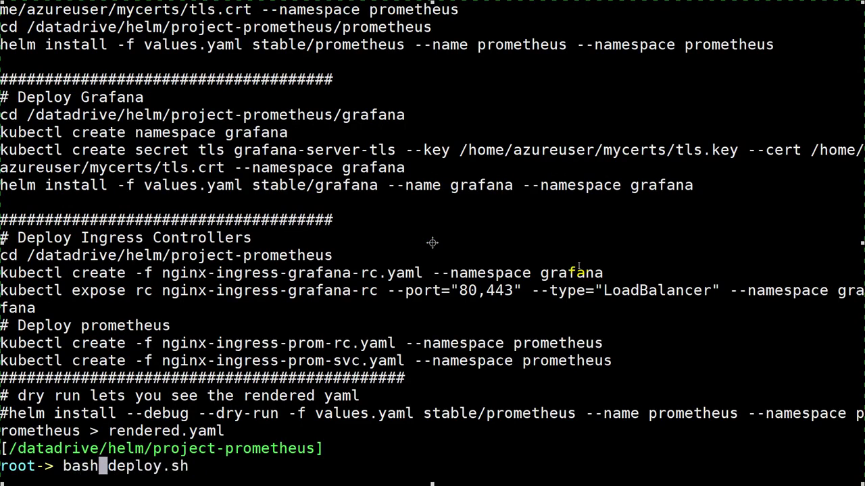
{"action": "key", "text": "Return"}
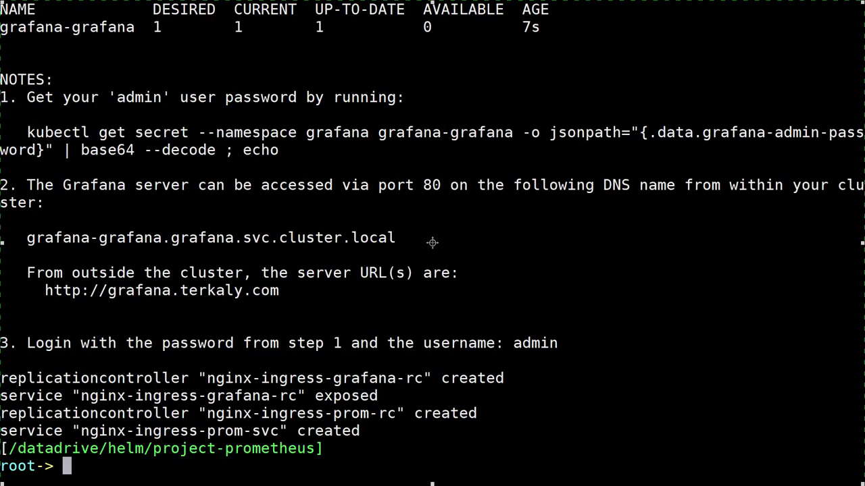
Examine the NGINX ingress replication controller and service lines in the deployment output, and clear the terminal
{"action": "scroll", "coordinate": [432, 242], "scroll_direction": "up", "scroll_amount": 1}
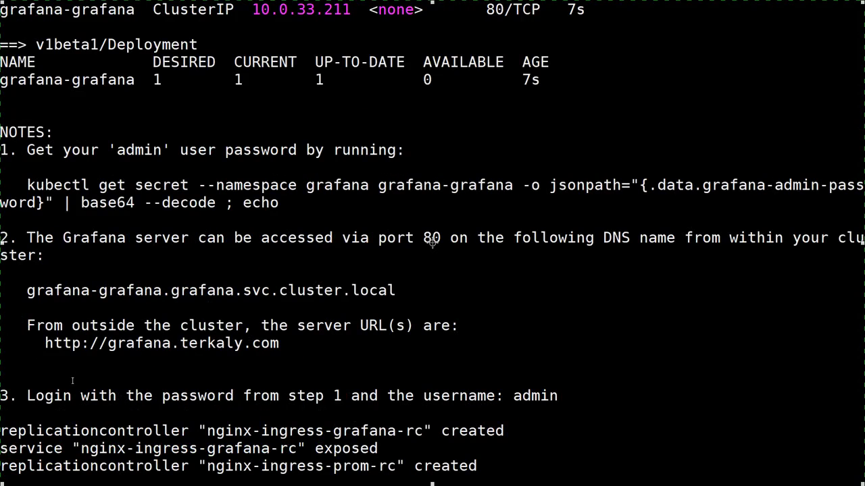
{"action": "scroll", "coordinate": [432, 241], "scroll_direction": "down", "scroll_amount": 1}
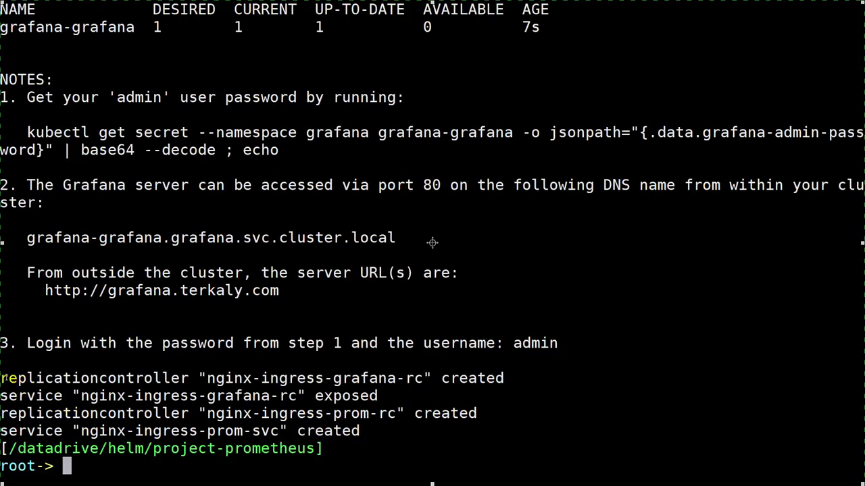
{"action": "left_click_drag", "start_coordinate": [3, 379], "coordinate": [418, 426]}
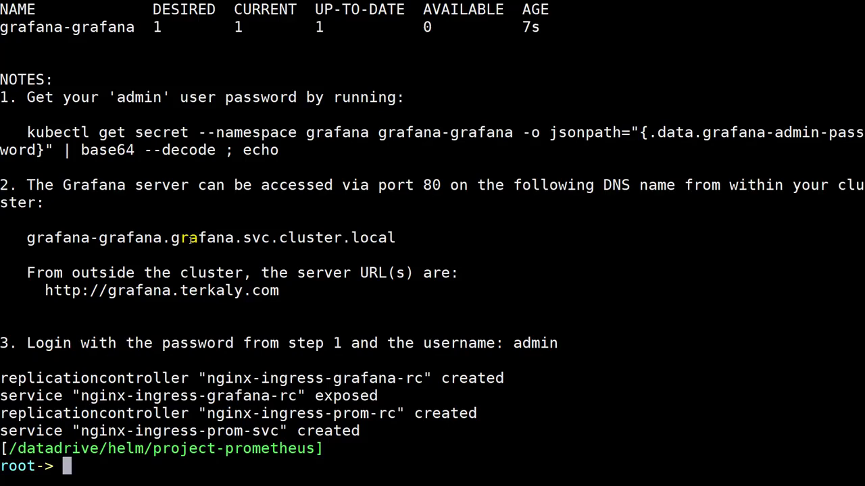
{"action": "type", "text": "clear"}
{"action": "key", "text": "Return"}
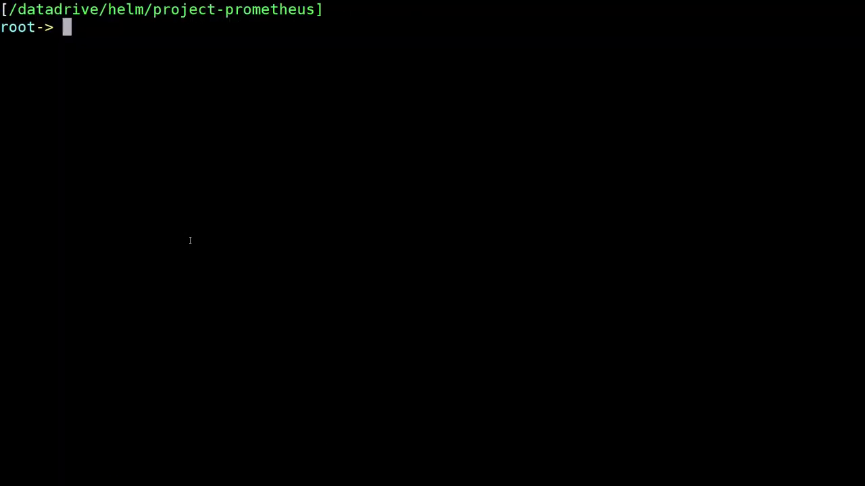
List the files matching getall-* and open both scripts in vim
{"action": "type", "text": "lt"}
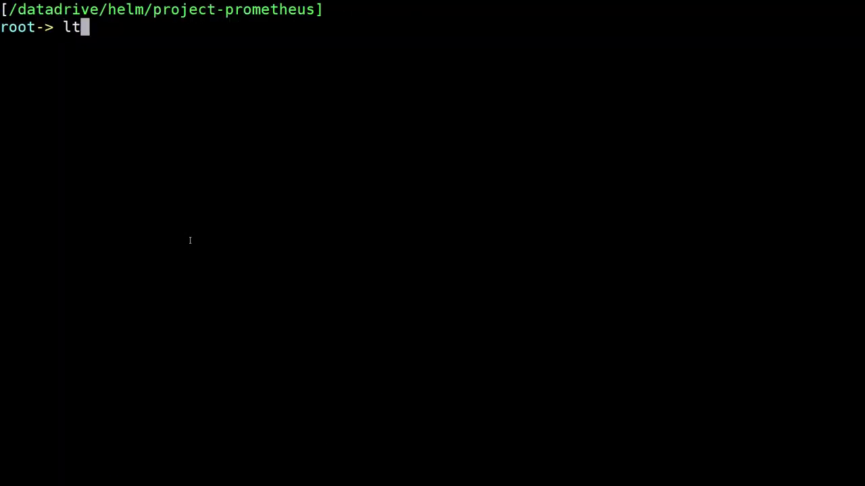
{"action": "type", "text": " getall-"}
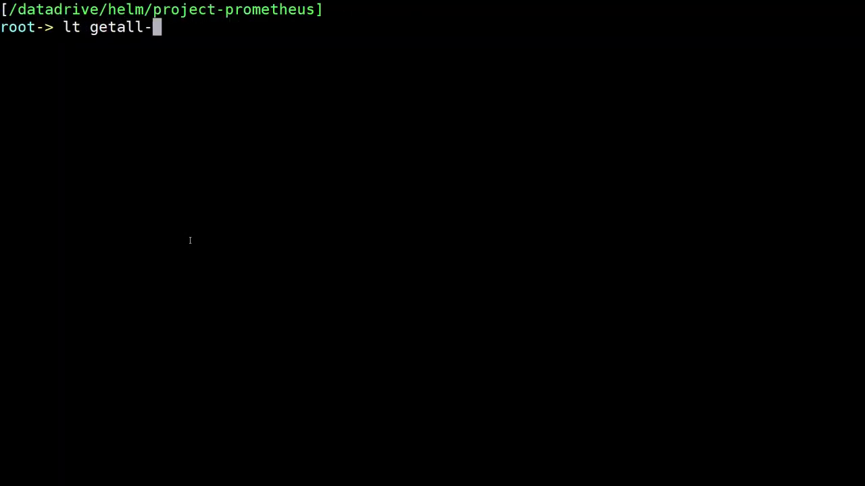
{"action": "type", "text": "*"}
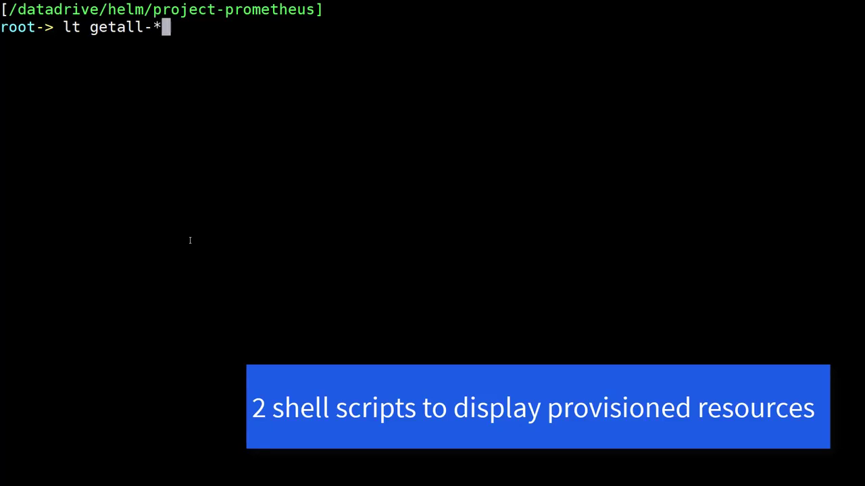
{"action": "key", "text": "Return"}
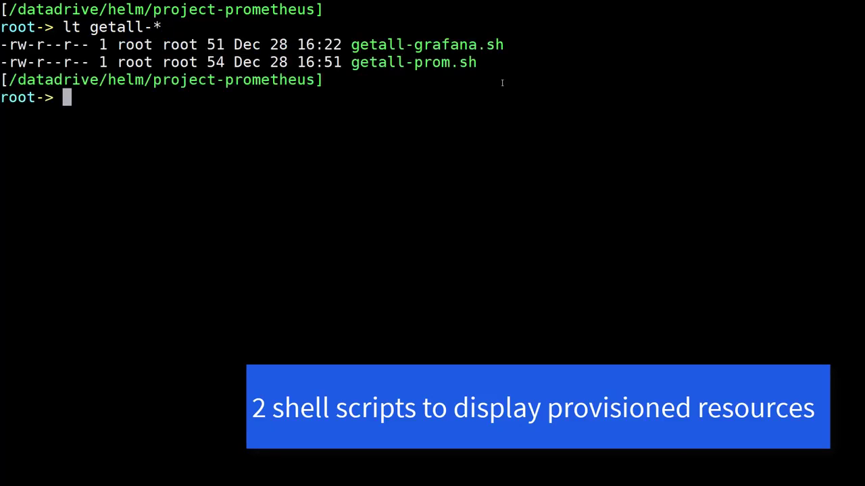
{"action": "type", "text": "vim getal*"}
{"action": "key", "text": "Return"}
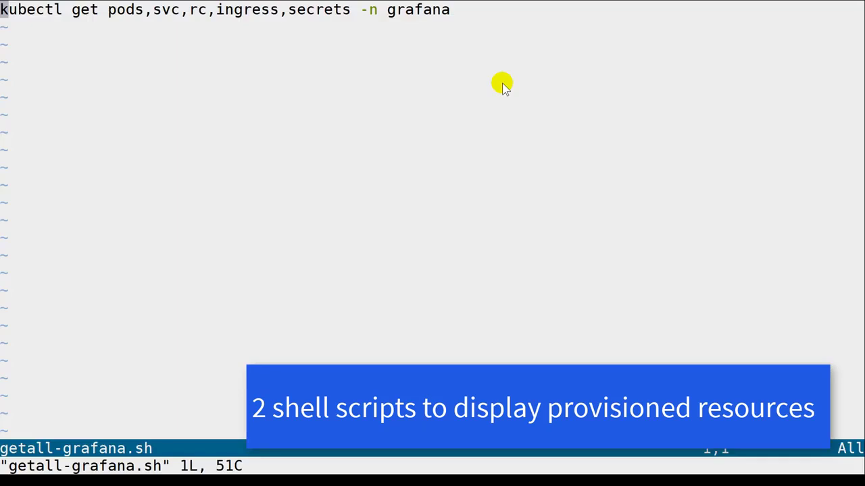
Examine the resource types listed in the kubectl get command of getall-grafana.sh
{"action": "key", "text": "w"}
{"action": "key", "text": "w"}
{"action": "key", "text": "w"}
{"action": "key", "text": "w"}
{"action": "key", "text": "w"}
{"action": "key", "text": "w"}
{"action": "key", "text": "w"}
{"action": "key", "text": "w"}
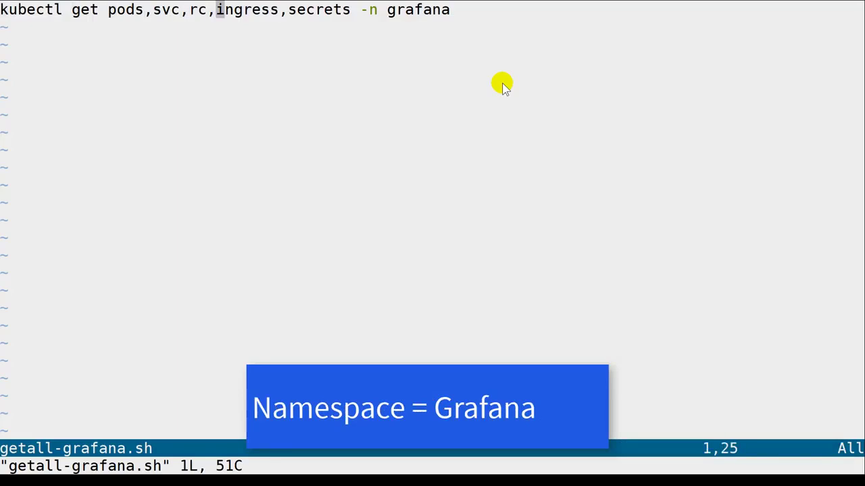
Switch to getall-prom.sh, examine the namespace in its kubectl command, and quit vim
{"action": "type", "text": ":n"}
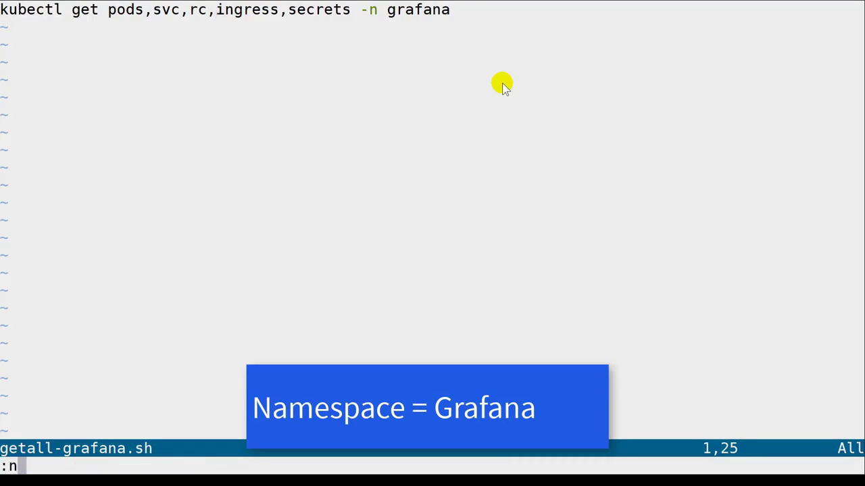
{"action": "key", "text": "Return"}
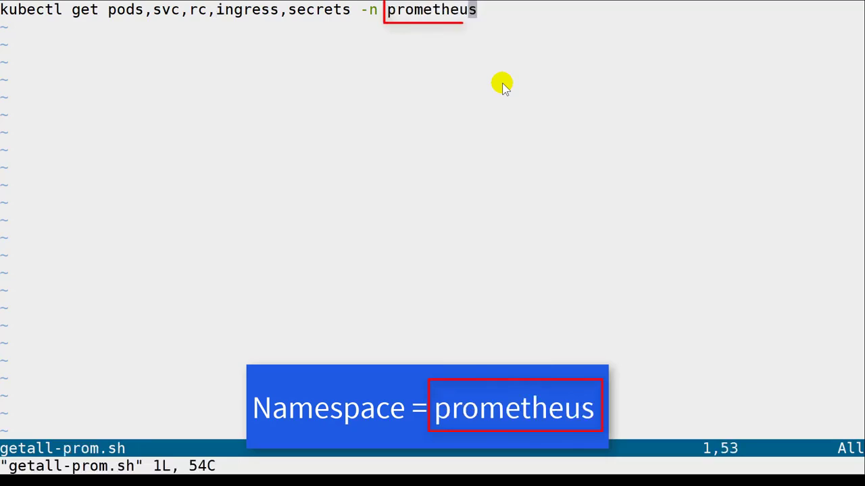
{"action": "key", "text": "b"}
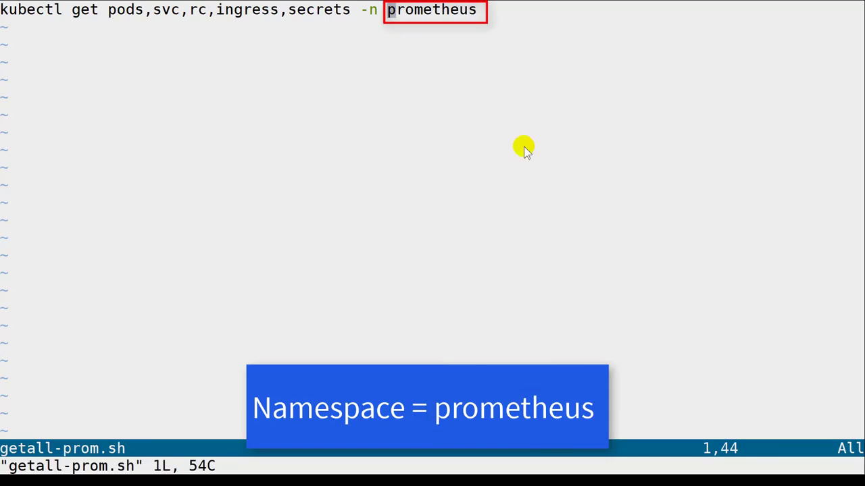
{"action": "left_click", "coordinate": [239, 265]}
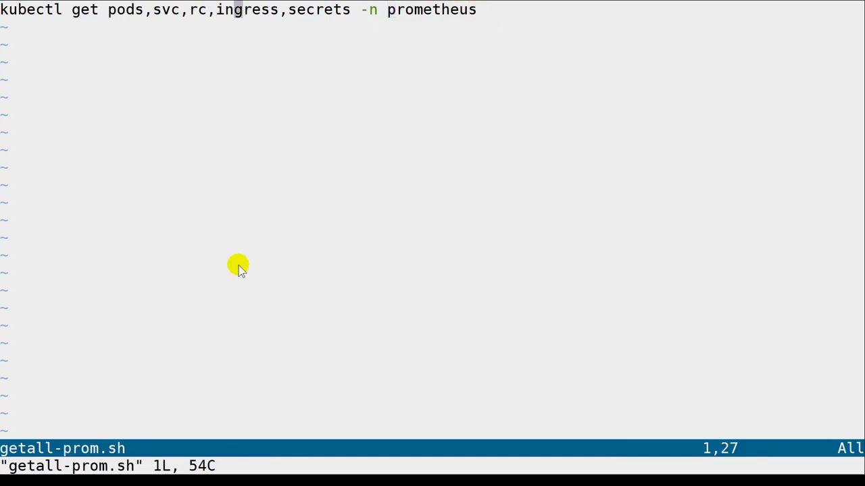
{"action": "type", "text": ":q"}
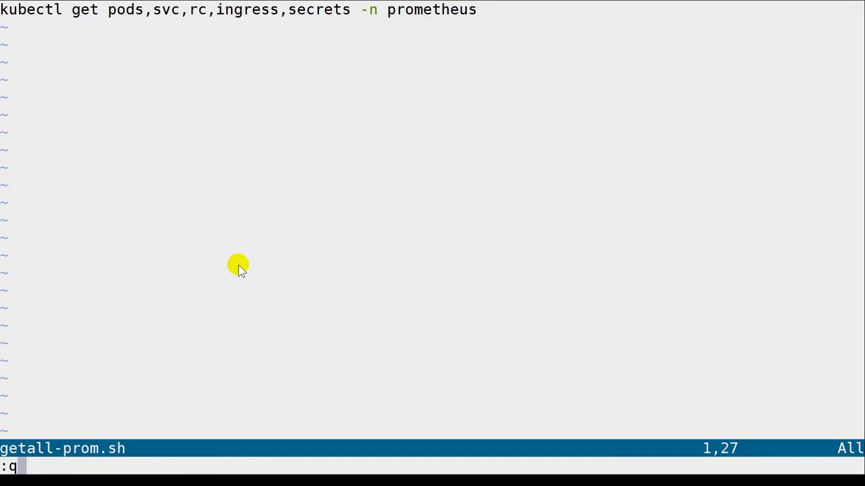
{"action": "key", "text": "Return"}
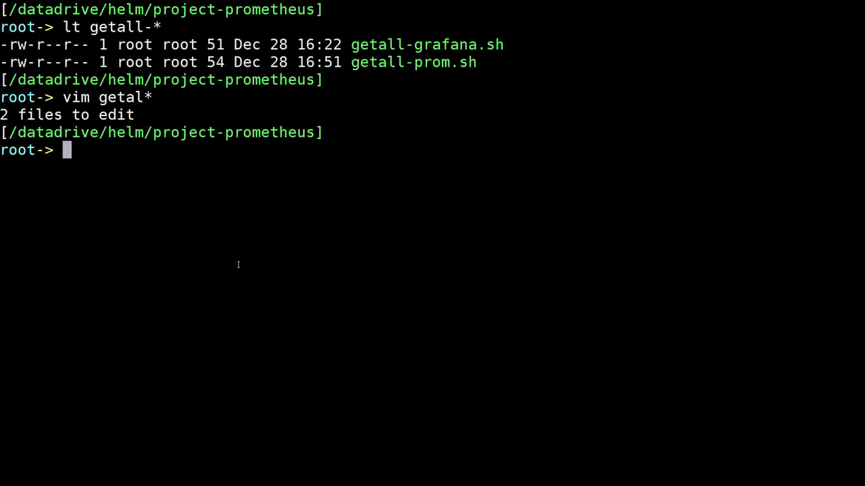
Run getall-grafana.sh with bash and highlight the nginx-ingress-grafana-rc service and its external IP in the output
{"action": "type", "text": "b"}
{"action": "key", "text": "BackSpace"}
{"action": "type", "text": "ash ge"}
{"action": "key", "text": "BackSpace"}
{"action": "type", "text": "eta"}
{"action": "key", "text": "Tab"}
{"action": "type", "text": "gew"}
{"action": "key", "text": "BackSpace"}
{"action": "key", "text": "BackSpace"}
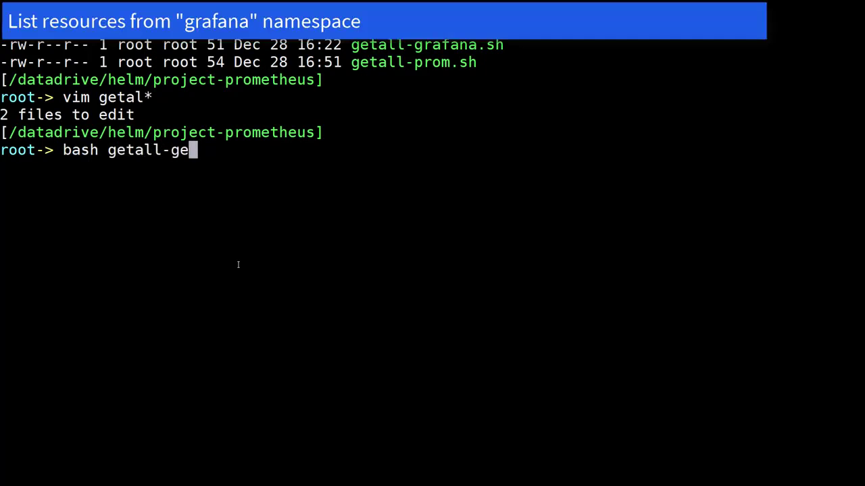
{"action": "type", "text": "r"}
{"action": "key", "text": "Tab"}
{"action": "key", "text": "Return"}
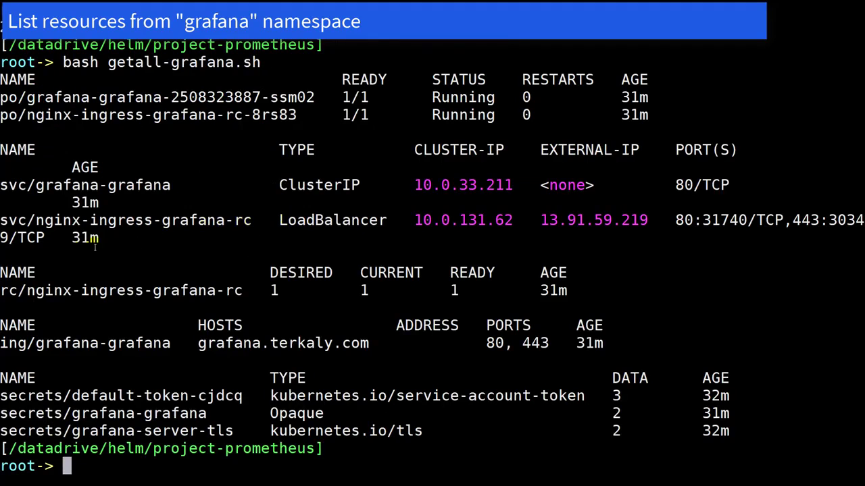
{"action": "left_click_drag", "start_coordinate": [1, 220], "coordinate": [252, 220]}
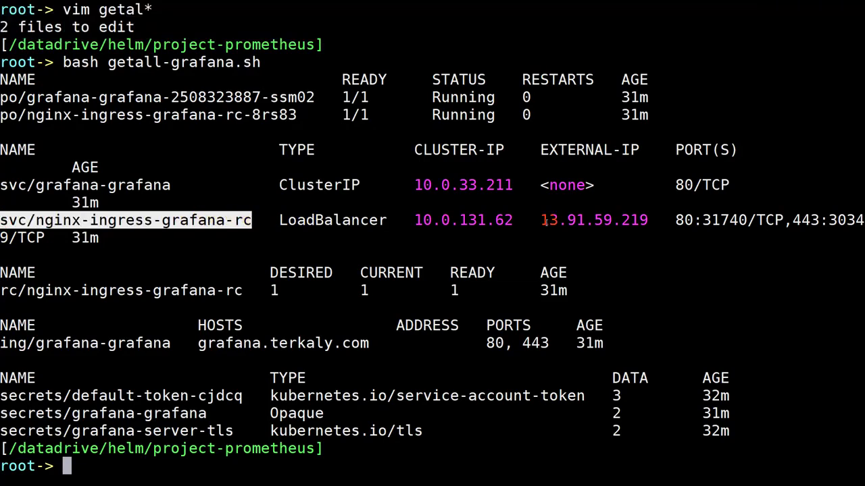
{"action": "left_click_drag", "start_coordinate": [541, 220], "coordinate": [651, 220]}
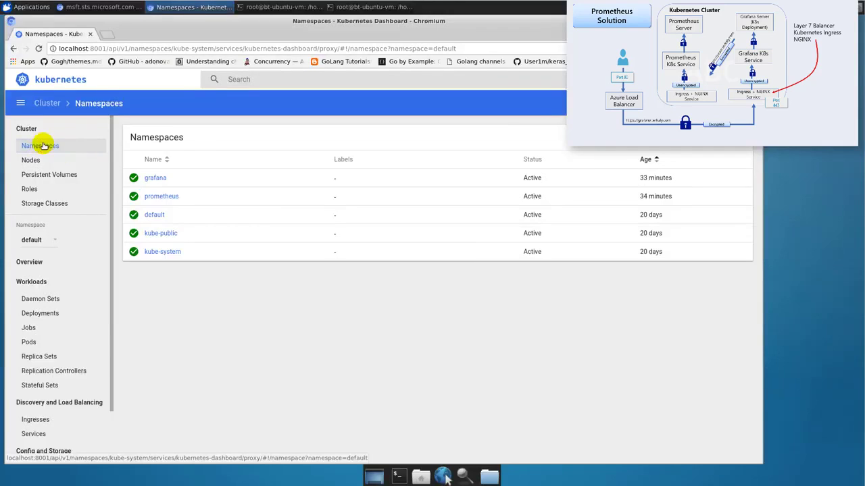
In the Kubernetes Dashboard, view the grafana namespace's details and filter the workloads by the grafana namespace
{"action": "left_click", "coordinate": [156, 178]}
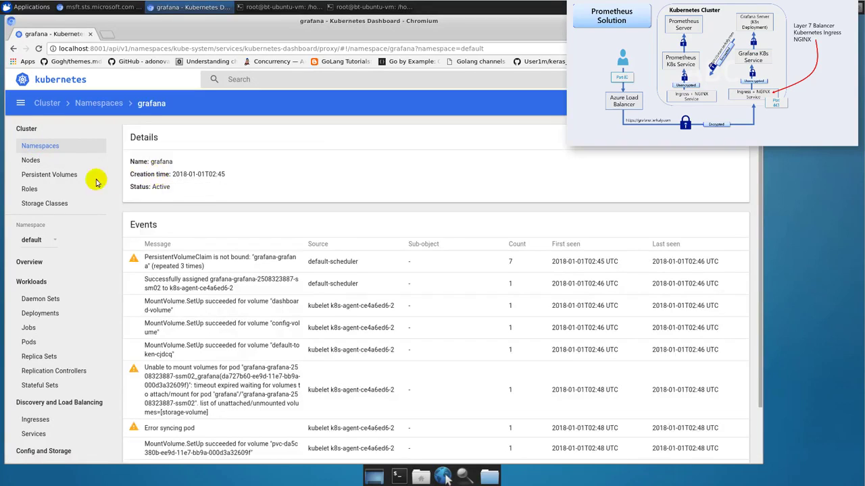
{"action": "left_click", "coordinate": [58, 373]}
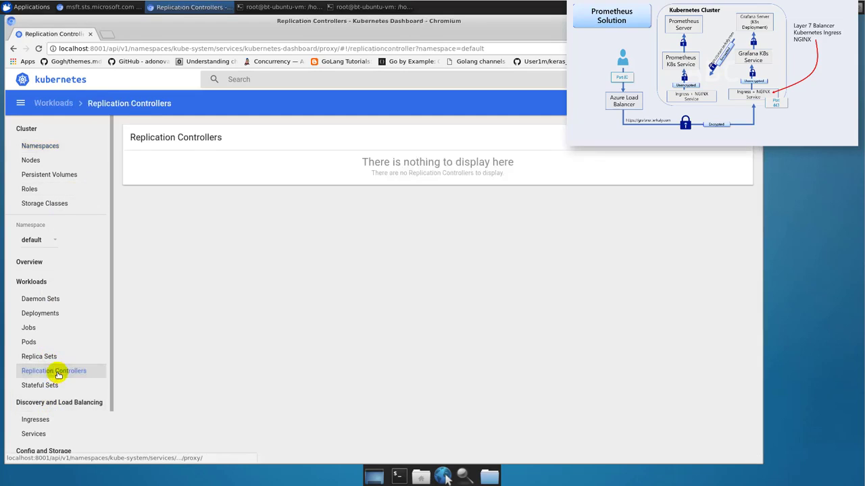
{"action": "left_click", "coordinate": [37, 240]}
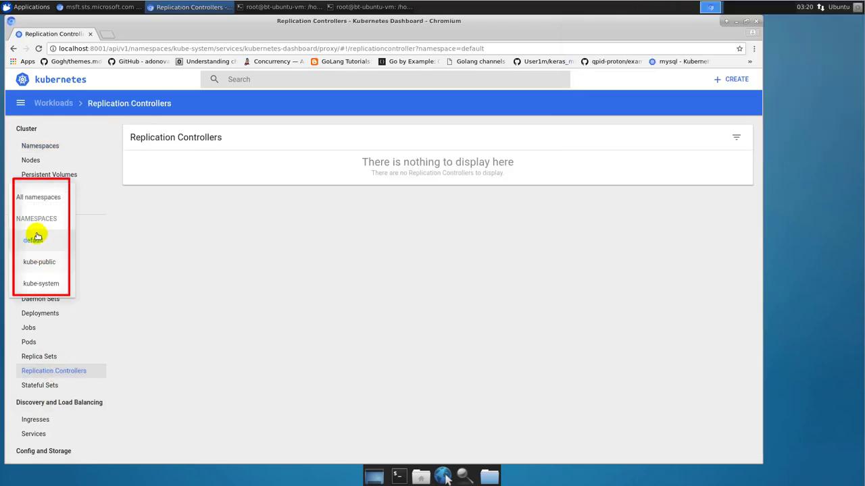
{"action": "left_click", "coordinate": [33, 240]}
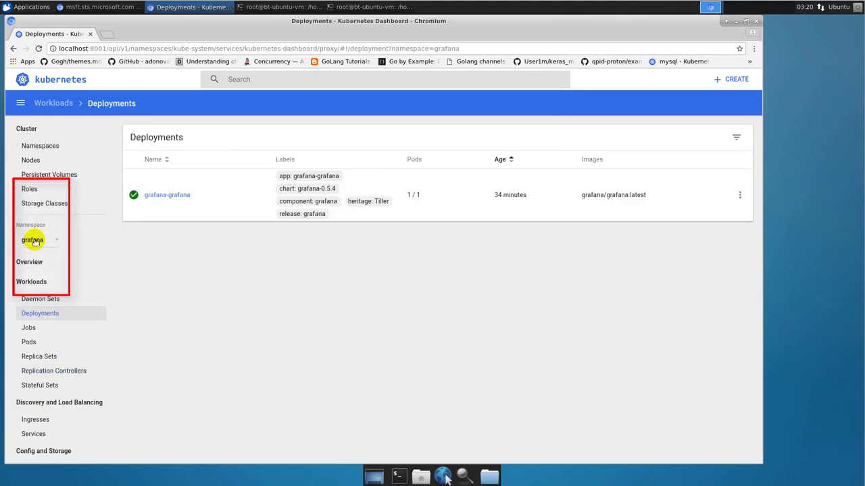
View the details of the grafana-grafana deployment and of the grafana-grafana service
{"action": "left_click", "coordinate": [164, 195]}
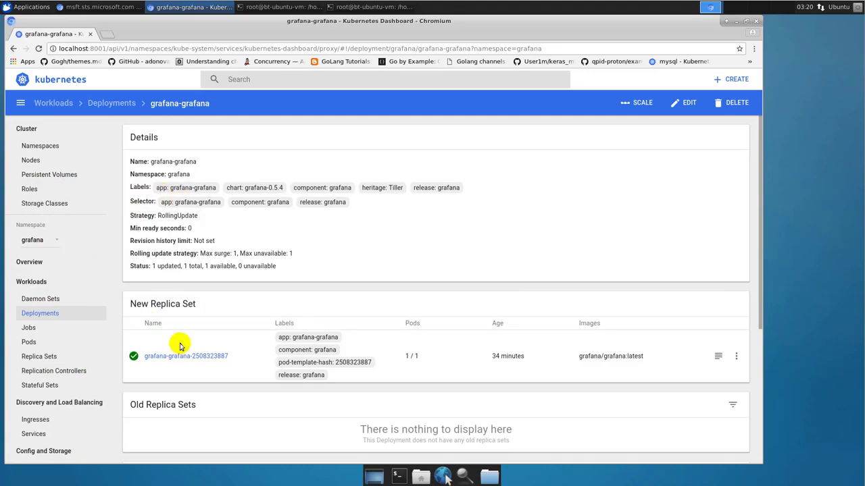
{"action": "left_click", "coordinate": [42, 435]}
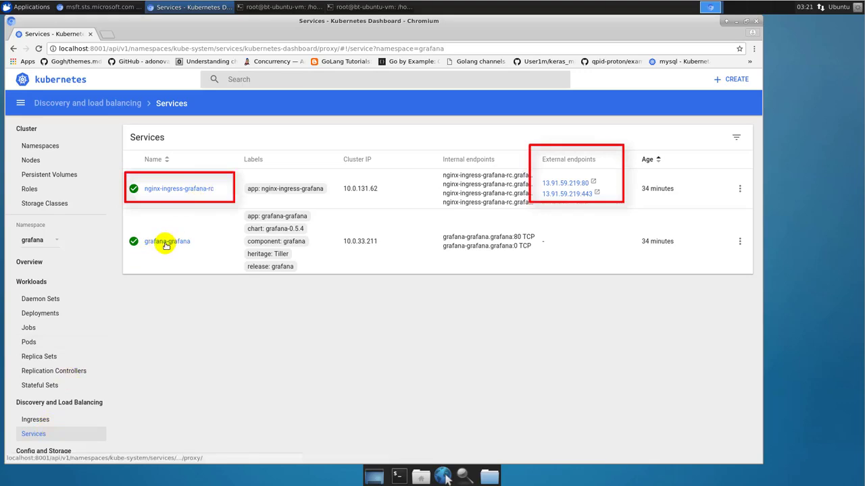
{"action": "left_click", "coordinate": [166, 246]}
Switch the dashboard to the prometheus namespace and view its services and deployments
{"action": "left_click", "coordinate": [40, 240]}
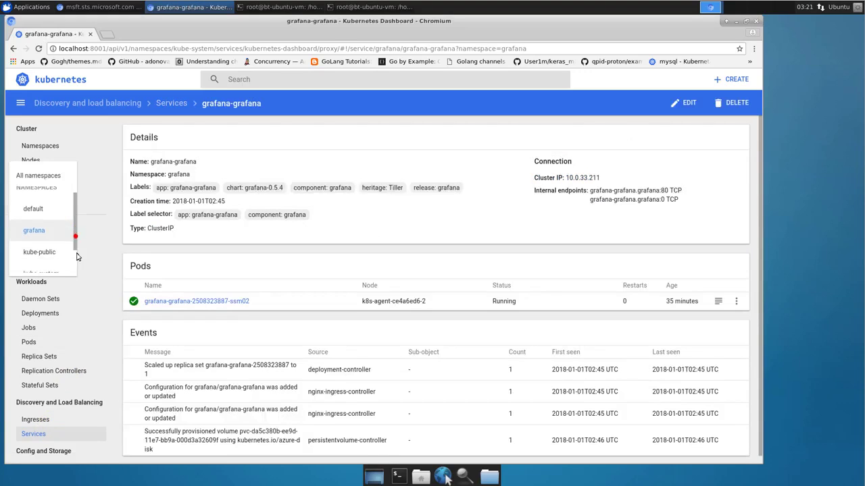
{"action": "left_click", "coordinate": [52, 263]}
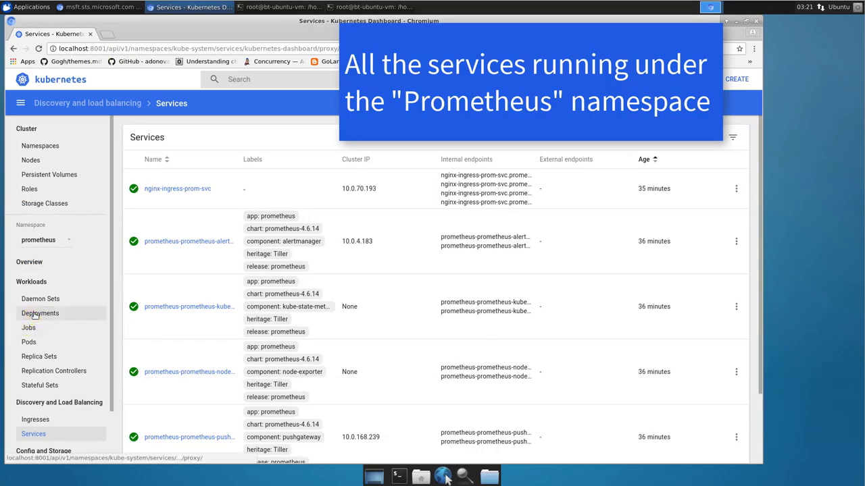
{"action": "left_click", "coordinate": [34, 314]}
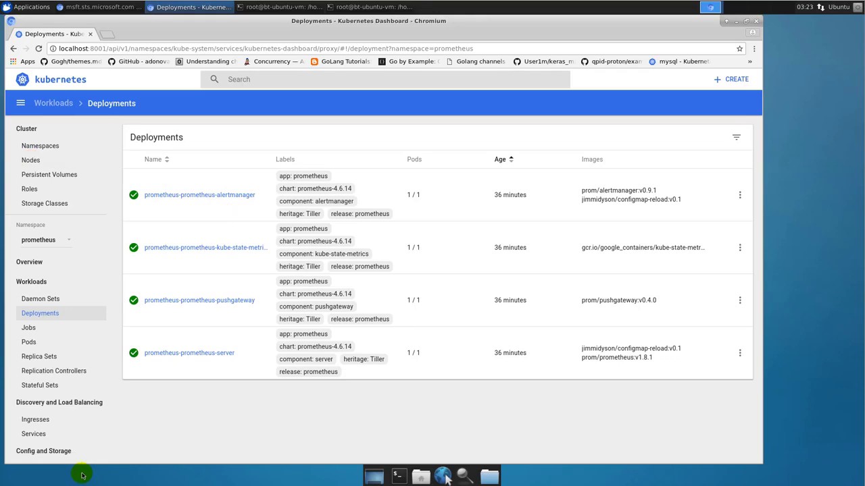
Switch the dashboard back to the grafana namespace and show its services with their external endpoints
{"action": "left_click", "coordinate": [67, 241]}
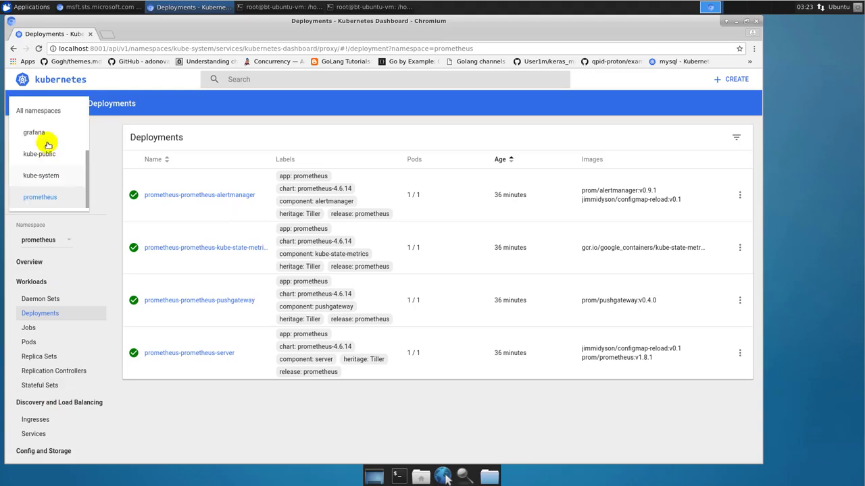
{"action": "left_click", "coordinate": [40, 132]}
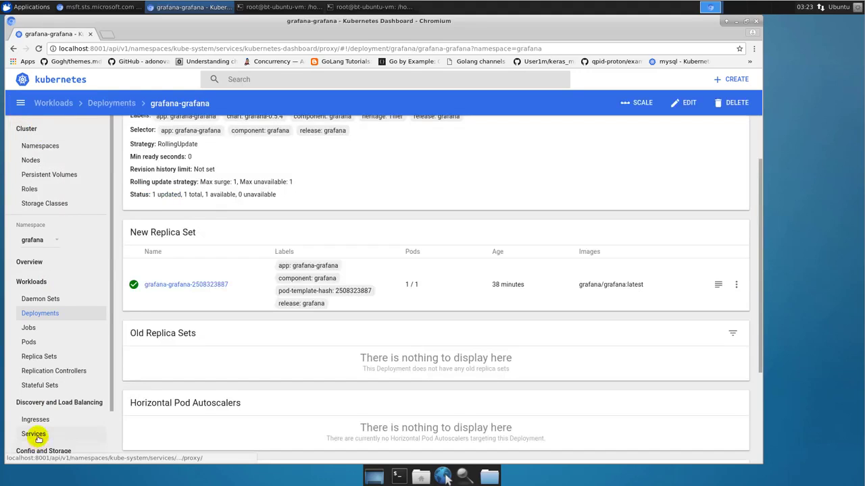
{"action": "left_click", "coordinate": [33, 434]}
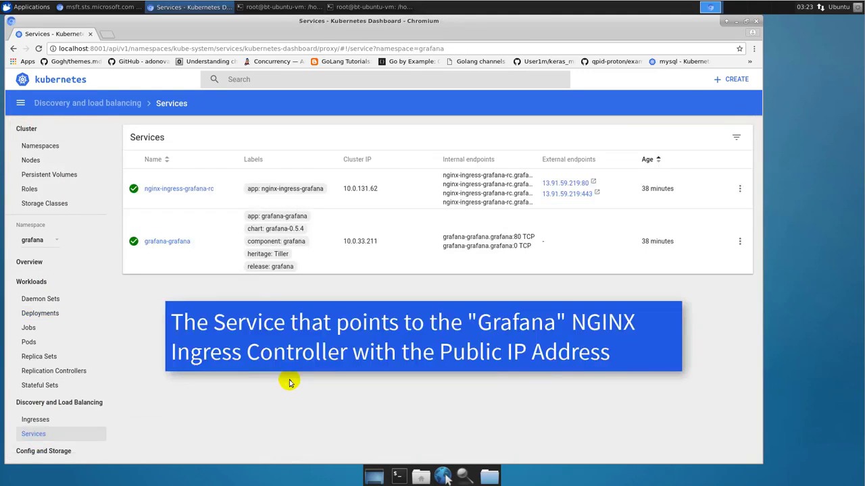
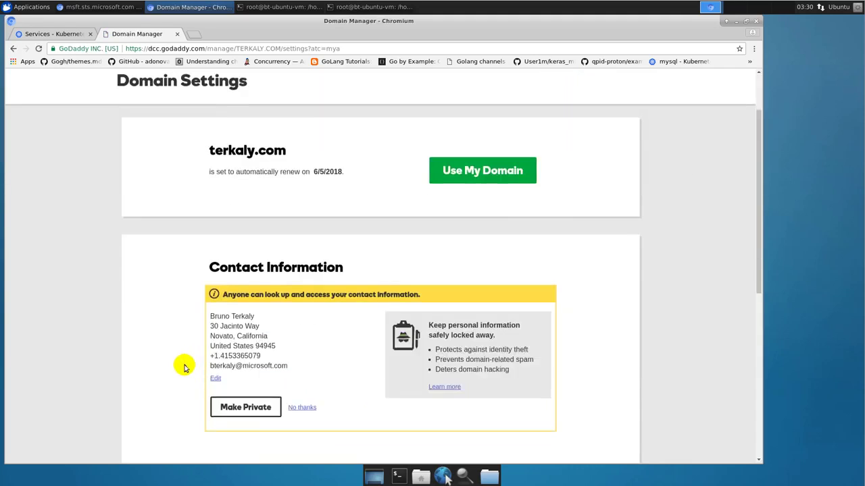
Open the DNS management page for terkaly.com from its GoDaddy domain settings
{"action": "scroll", "coordinate": [183, 367], "scroll_direction": "down", "scroll_amount": 3}
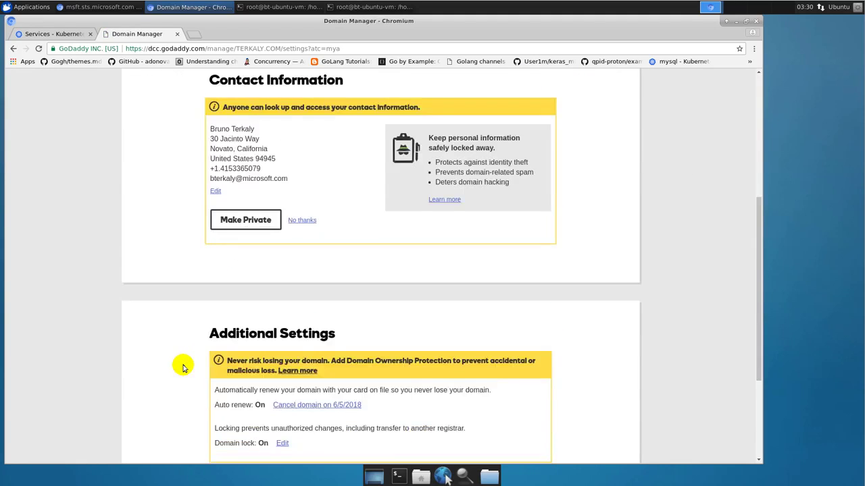
{"action": "scroll", "coordinate": [183, 367], "scroll_direction": "down", "scroll_amount": 2}
{"action": "scroll", "coordinate": [182, 366], "scroll_direction": "down", "scroll_amount": 3}
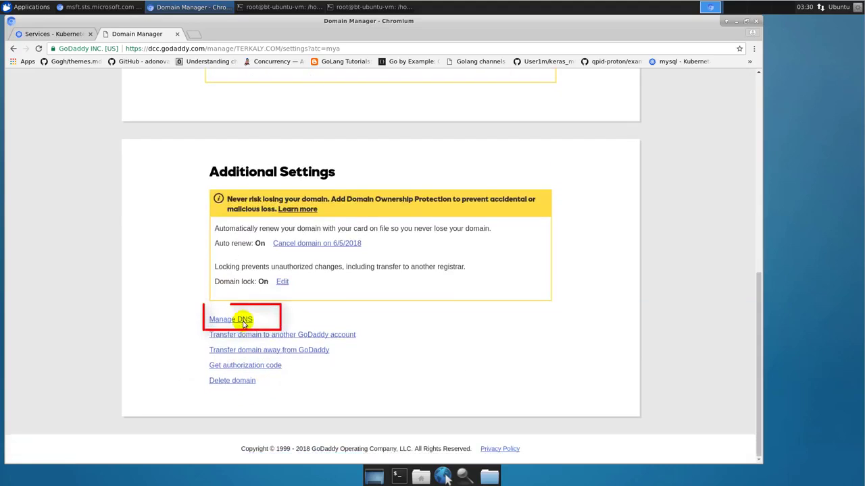
{"action": "left_click", "coordinate": [242, 318]}
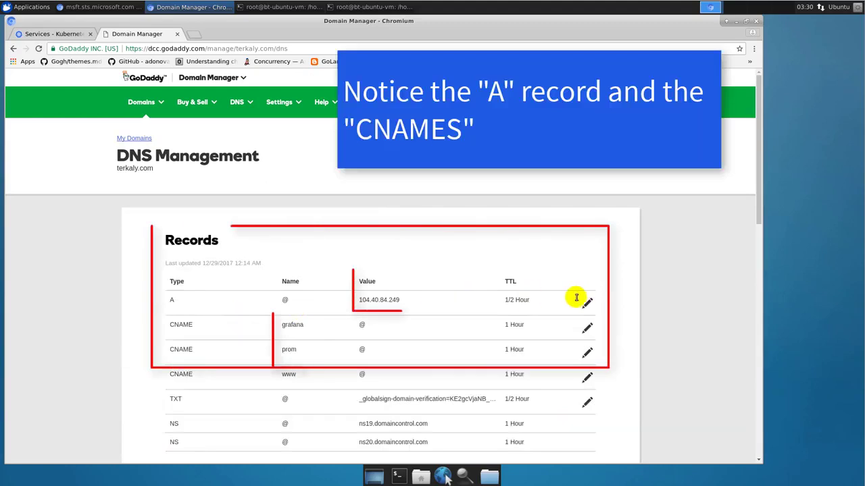
Edit the domain's A record to point to 13.91.59.219 and save it
{"action": "left_click", "coordinate": [587, 304]}
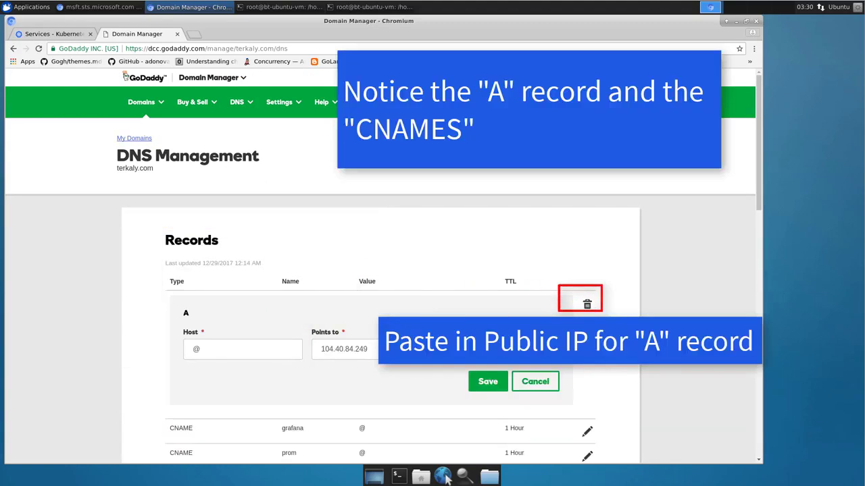
{"action": "left_click_drag", "start_coordinate": [368, 349], "coordinate": [294, 344]}
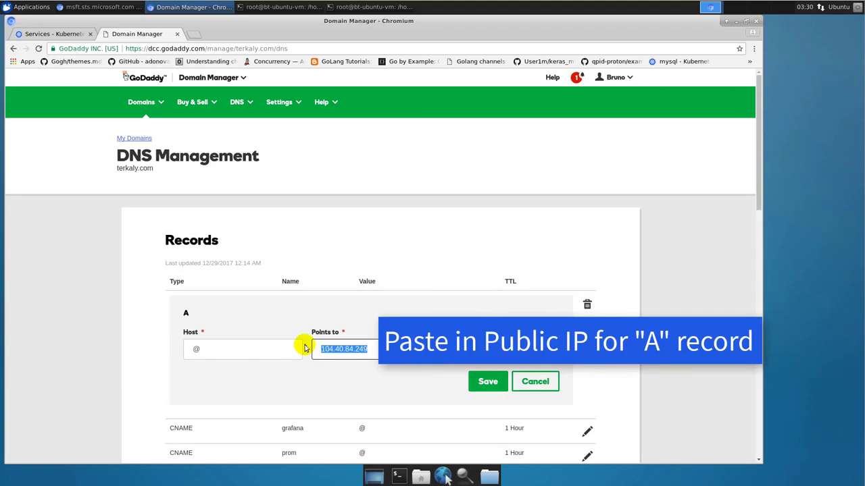
{"action": "key", "text": "BackSpace"}
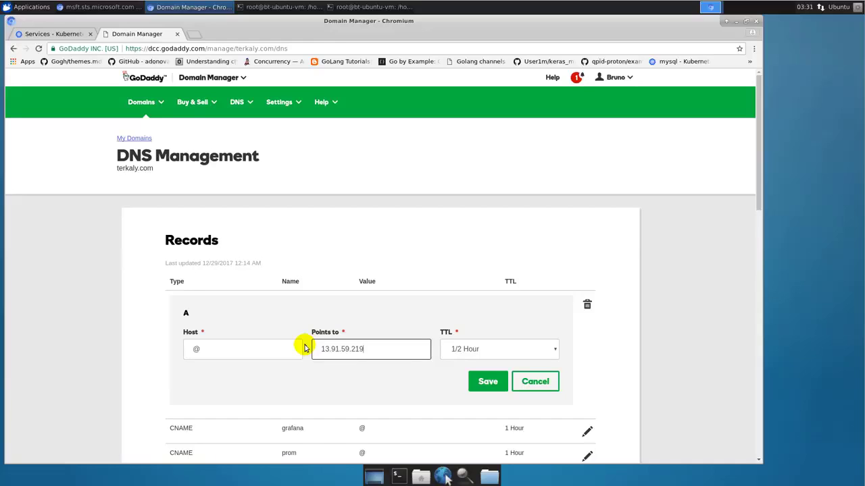
{"action": "left_click", "coordinate": [488, 382]}
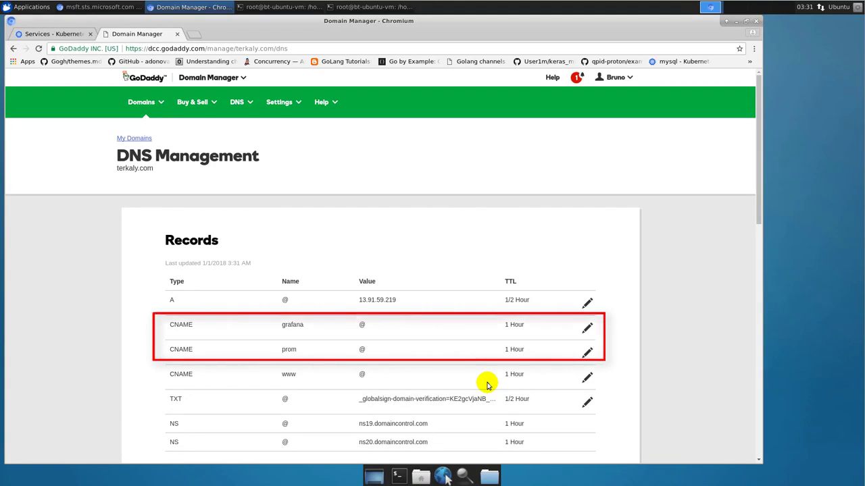
Switch to the terminal and run nslookup terkaly.com twice to check which address the domain resolves to
{"action": "key", "text": "alt+Tab"}
{"action": "type", "text": "nsl"}
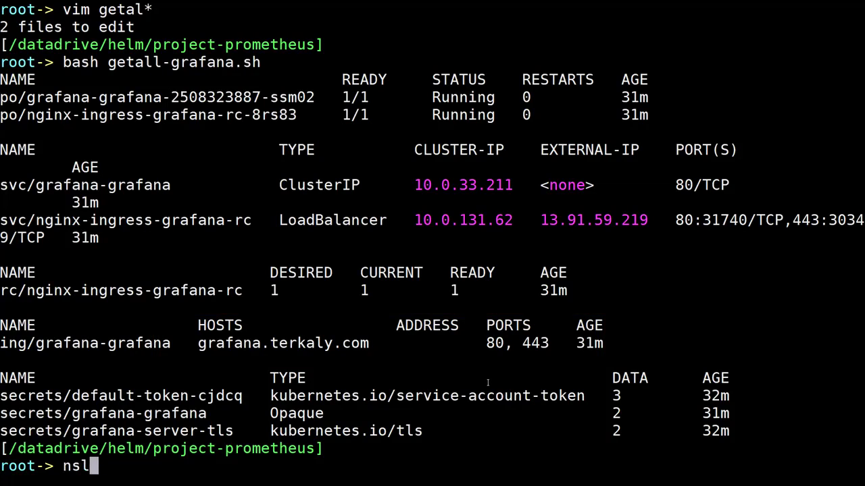
{"action": "type", "text": "ookup "}
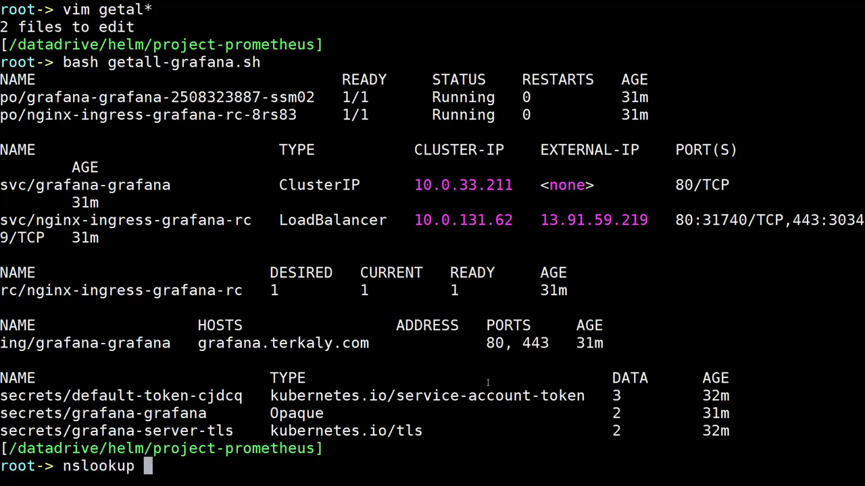
{"action": "type", "text": "terkaly.com"}
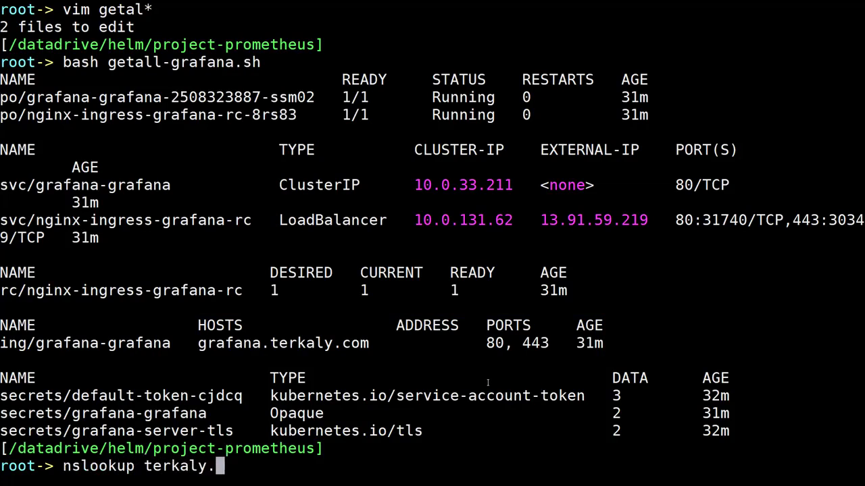
{"action": "key", "text": "Return"}
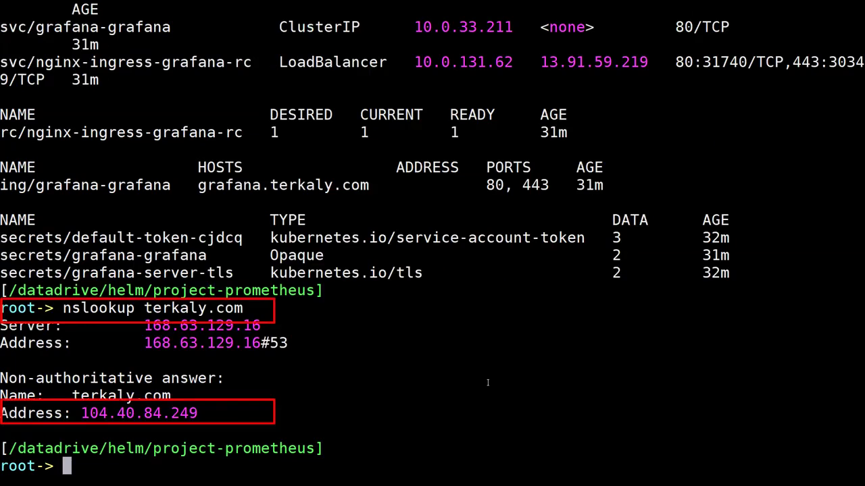
{"action": "key", "text": "Up"}
{"action": "key", "text": "Return"}
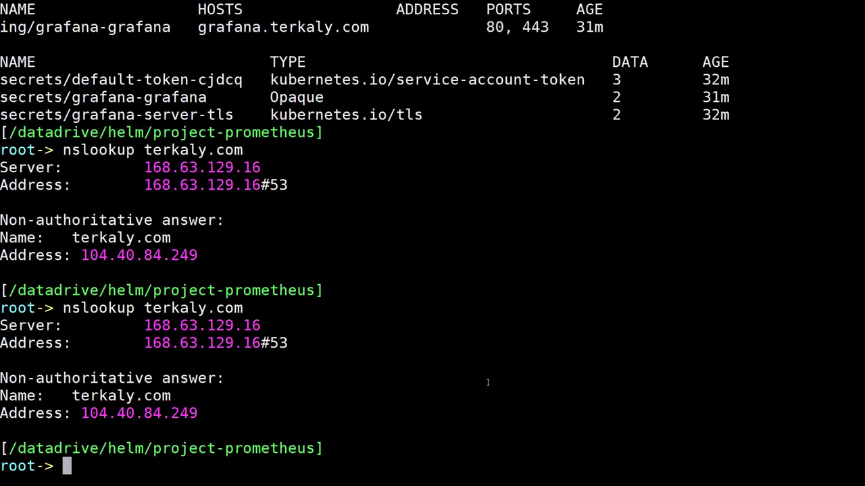
Clear the terminal and check the DNS change again with nslookup terkaly.com
{"action": "key", "text": "ctrl+l"}
{"action": "type", "text": "nsl"}
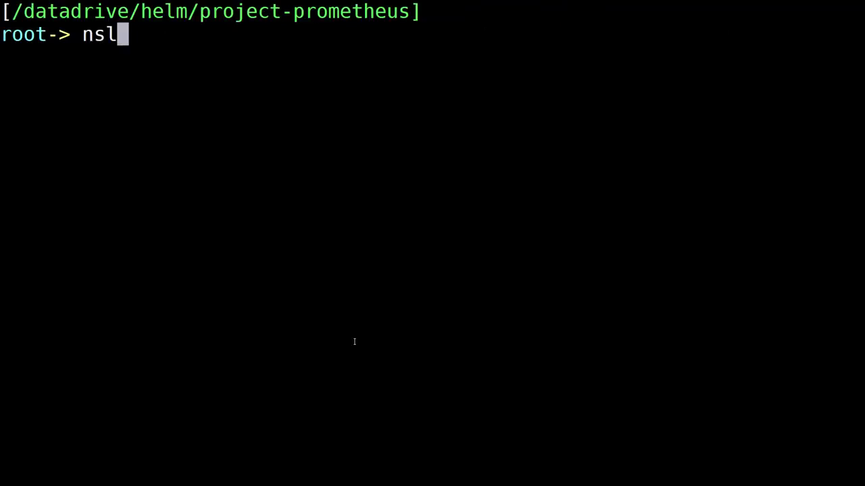
{"action": "type", "text": "ookup terk"}
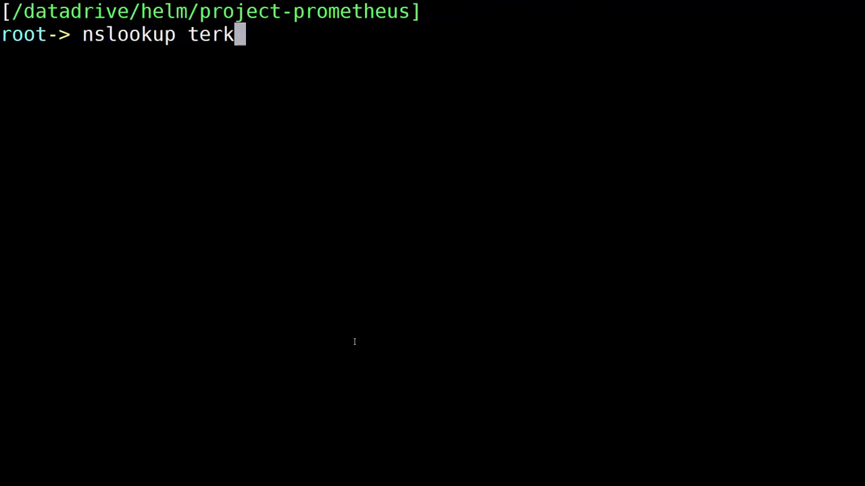
{"action": "type", "text": "aly.com"}
{"action": "key", "text": "Return"}
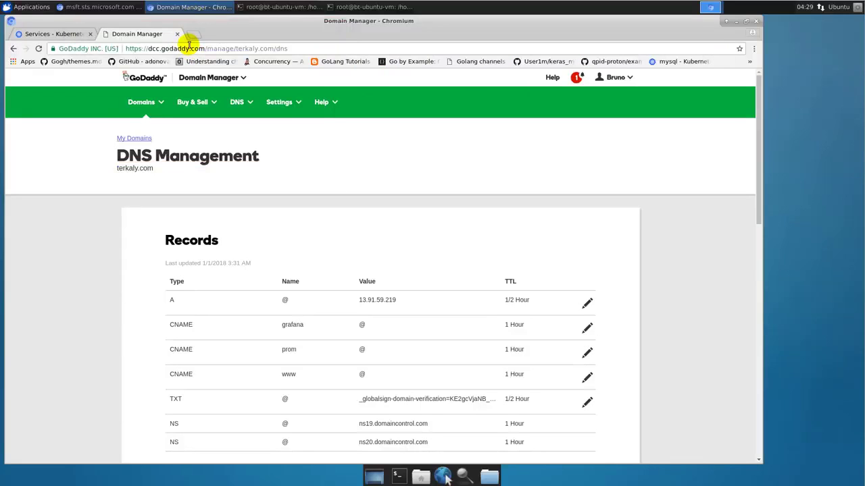
{"action": "left_click", "coordinate": [195, 38]}
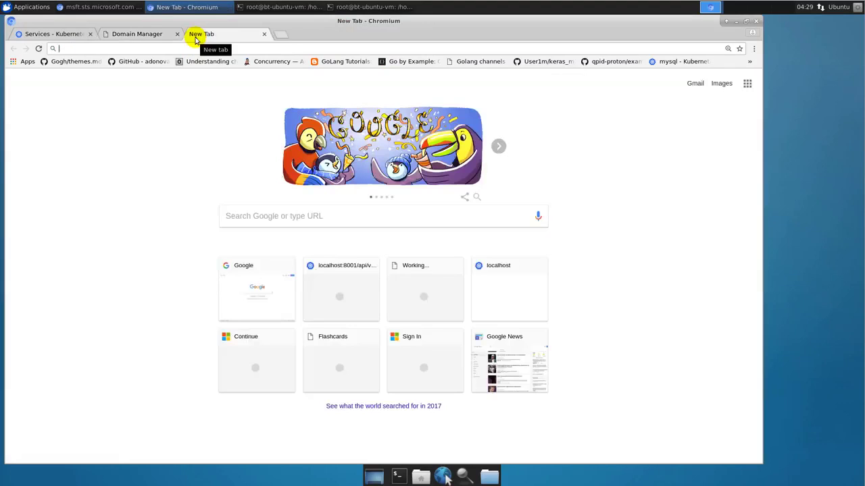
{"action": "type", "text": "https://"}
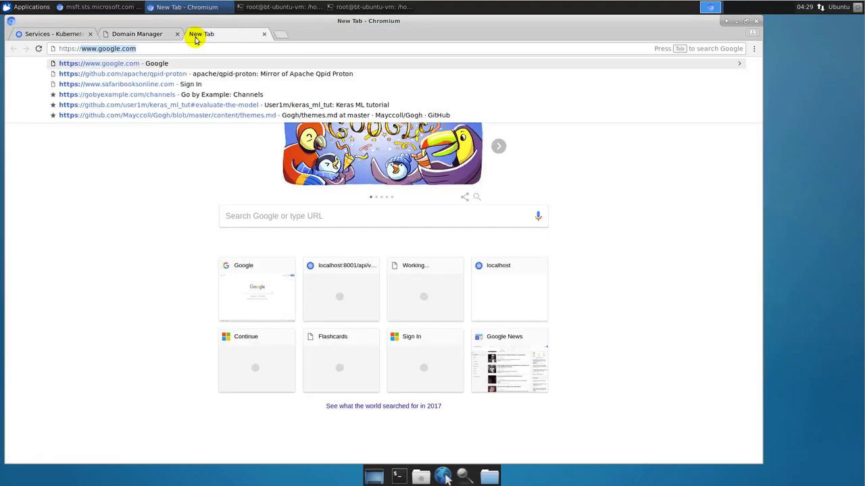
{"action": "type", "text": "grafa"}
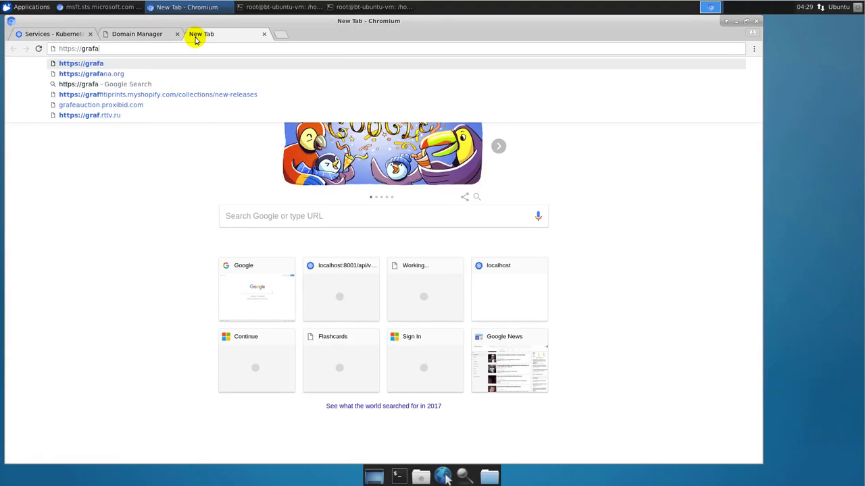
{"action": "type", "text": "na.terkaly.co"}
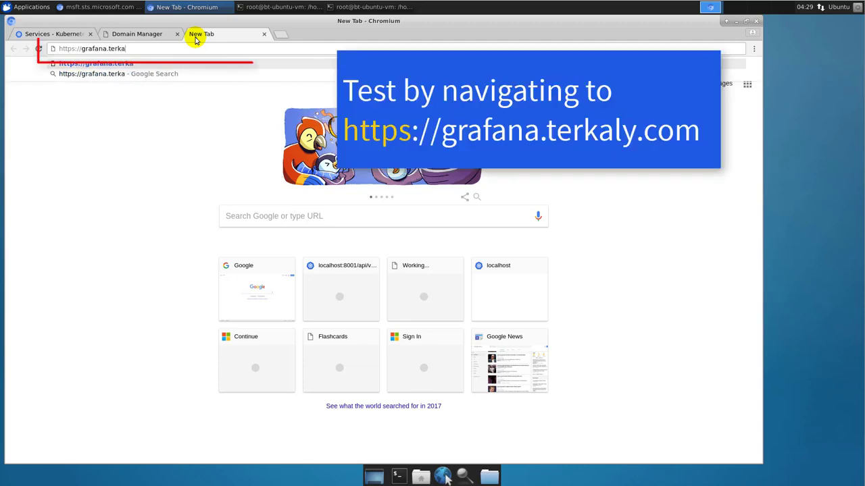
{"action": "type", "text": "m"}
{"action": "key", "text": "Return"}
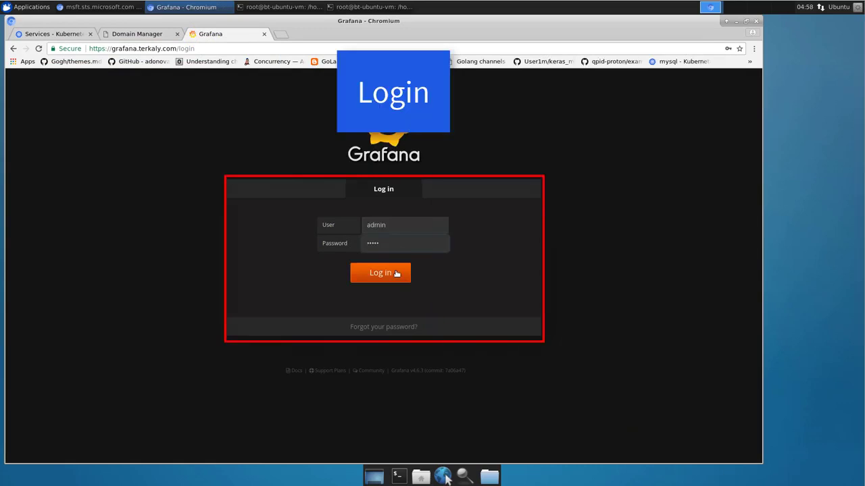
{"action": "left_click", "coordinate": [395, 274]}
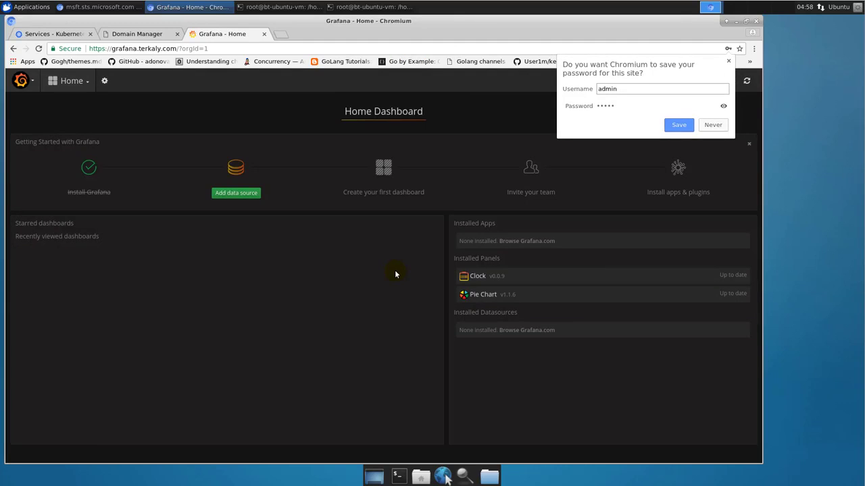
Start a new Grafana data source named kubernetes and set its type to Prometheus
{"action": "left_click", "coordinate": [236, 191]}
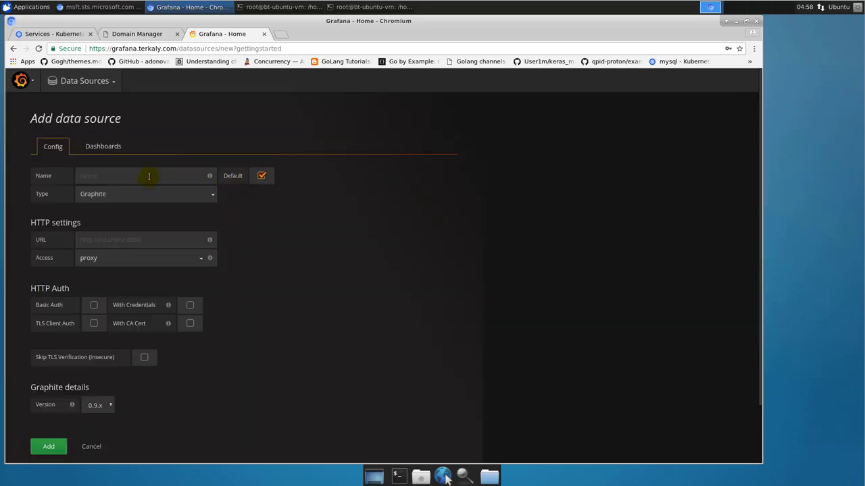
{"action": "left_click", "coordinate": [148, 176]}
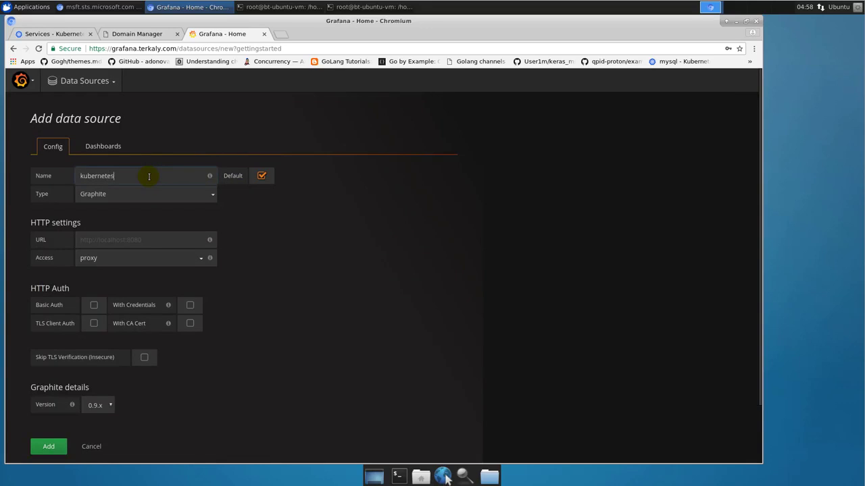
{"action": "key", "text": "Tab"}
{"action": "left_click", "coordinate": [180, 199]}
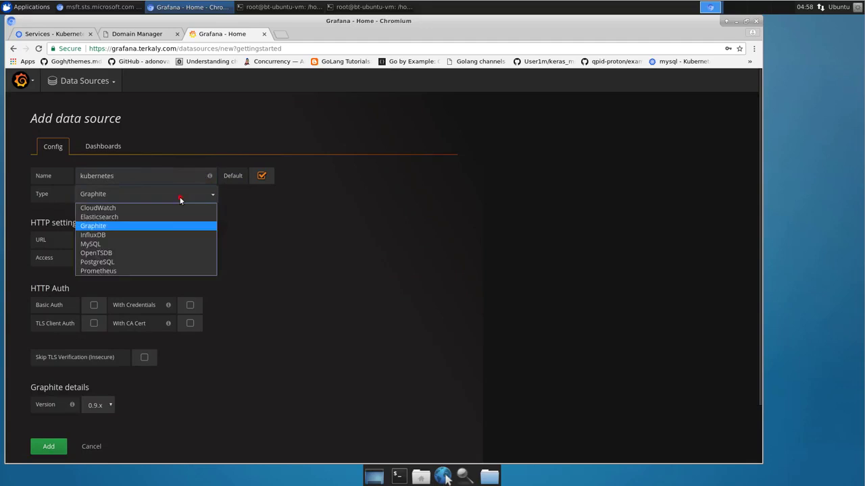
{"action": "left_click", "coordinate": [126, 269]}
{"action": "left_click", "coordinate": [111, 239]}
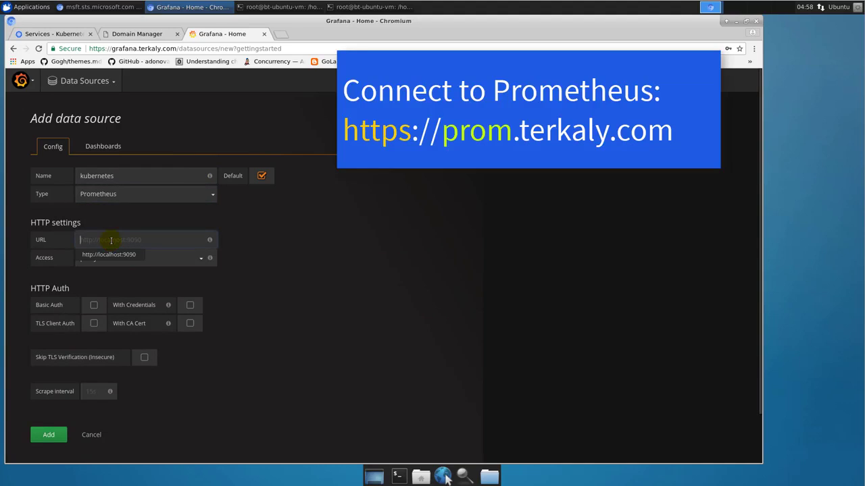
{"action": "type", "text": "https://"}
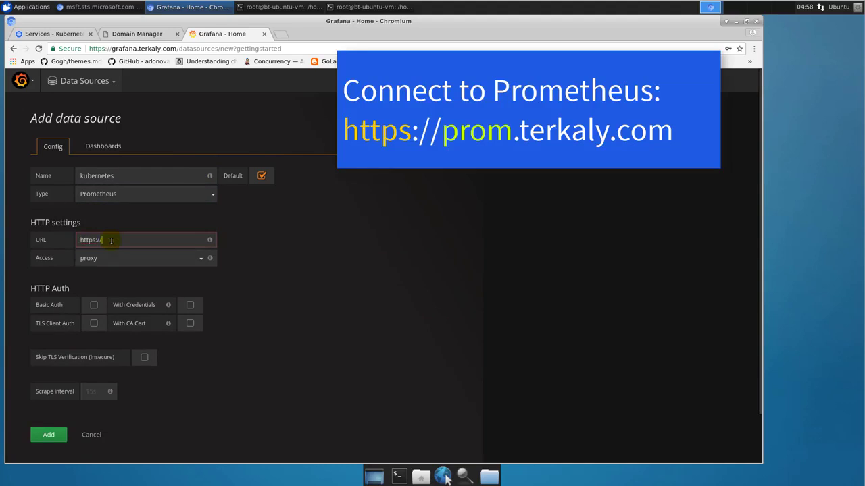
{"action": "type", "text": "prom.terkaly.com"}
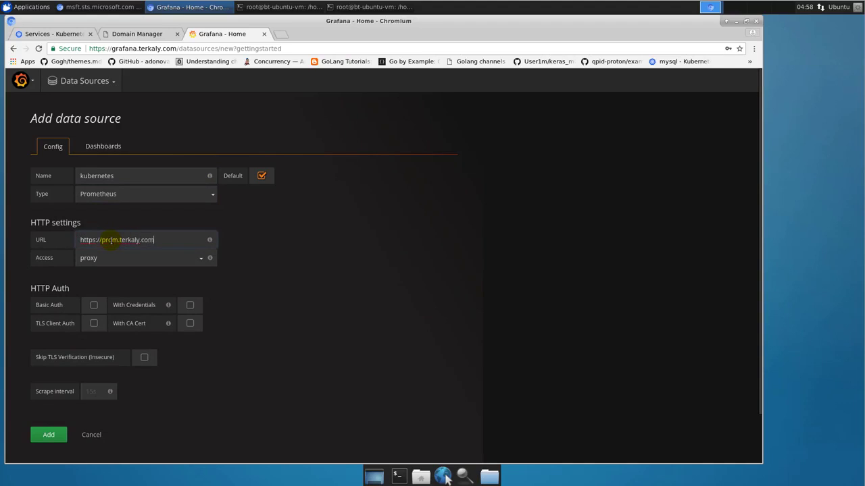
{"action": "key", "text": "Tab"}
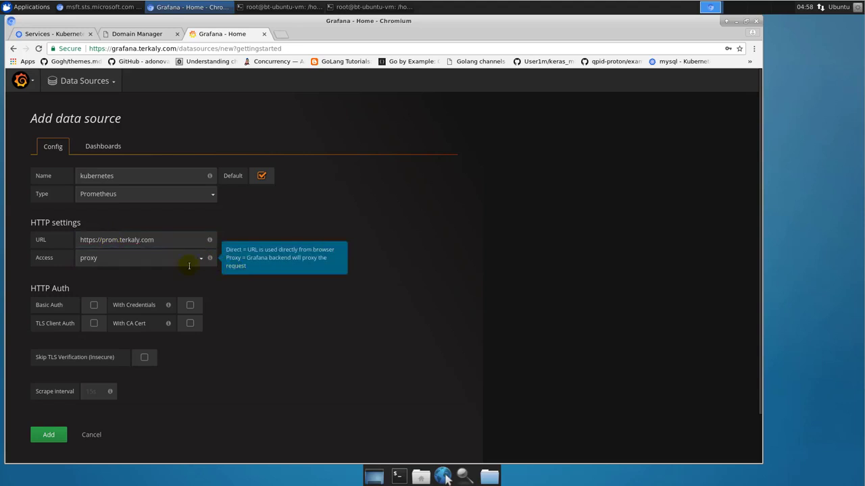
{"action": "left_click", "coordinate": [142, 265]}
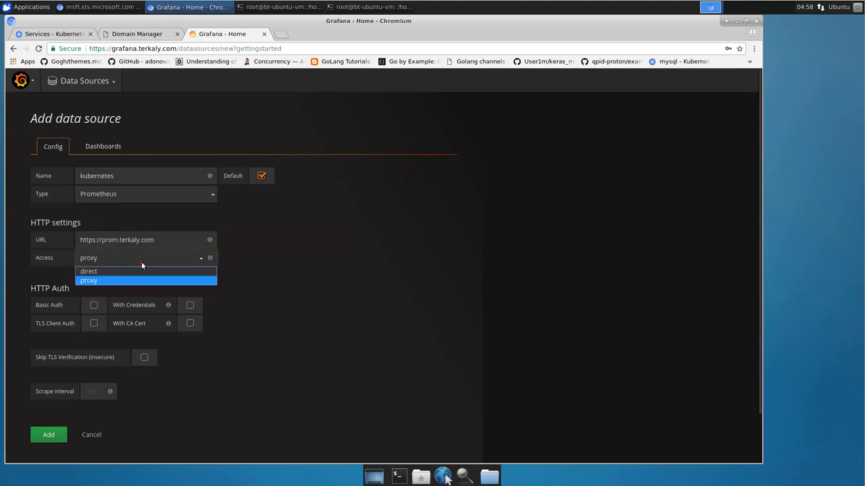
{"action": "left_click", "coordinate": [99, 273]}
{"action": "left_click", "coordinate": [51, 397]}
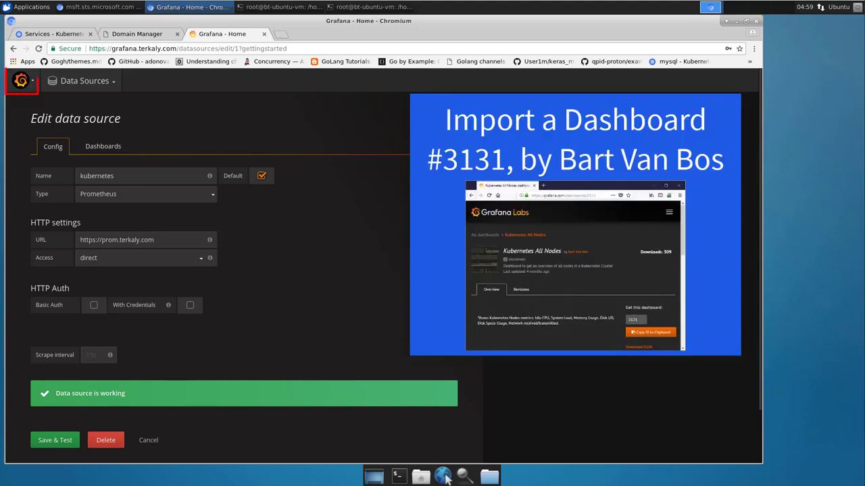
Start a dashboard import in Grafana and load Grafana.com dashboard 3131
{"action": "left_click", "coordinate": [33, 80]}
{"action": "mouse_move", "coordinate": [48, 136]}
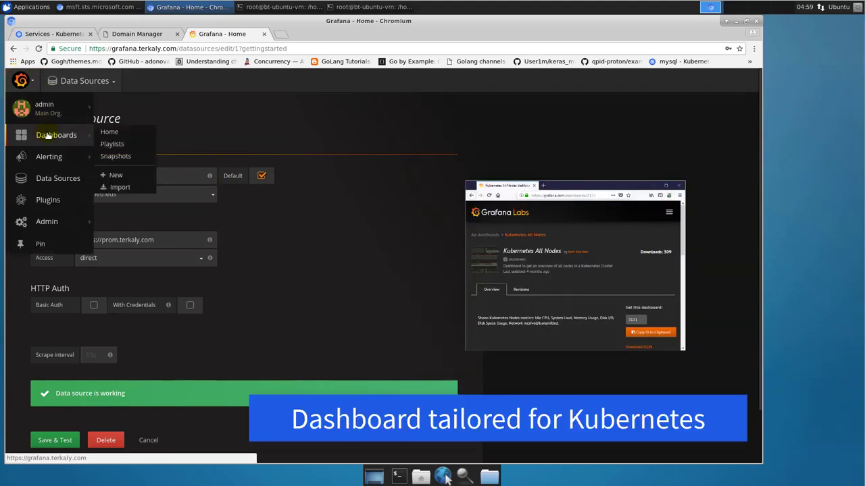
{"action": "left_click", "coordinate": [125, 188]}
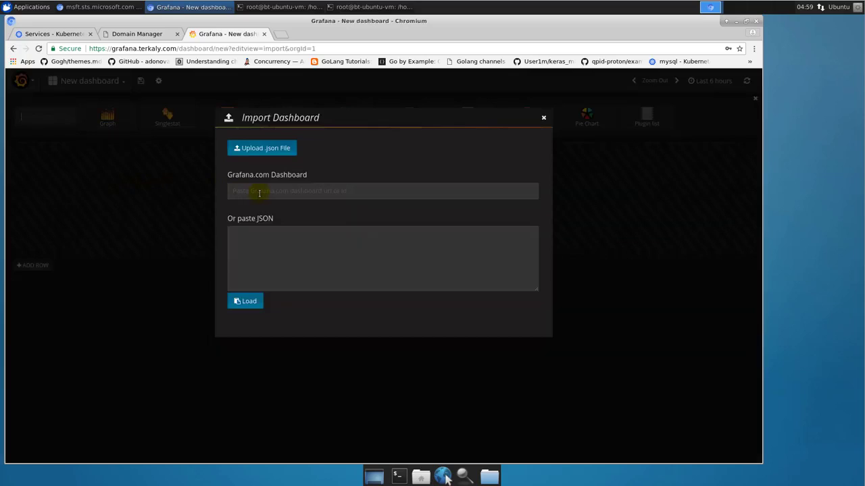
{"action": "left_click", "coordinate": [258, 193]}
{"action": "type", "text": "3131"}
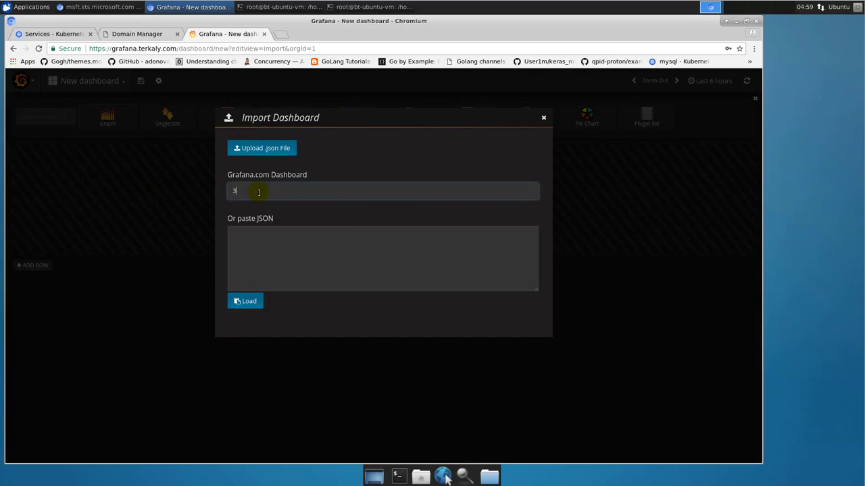
{"action": "left_click", "coordinate": [244, 302]}
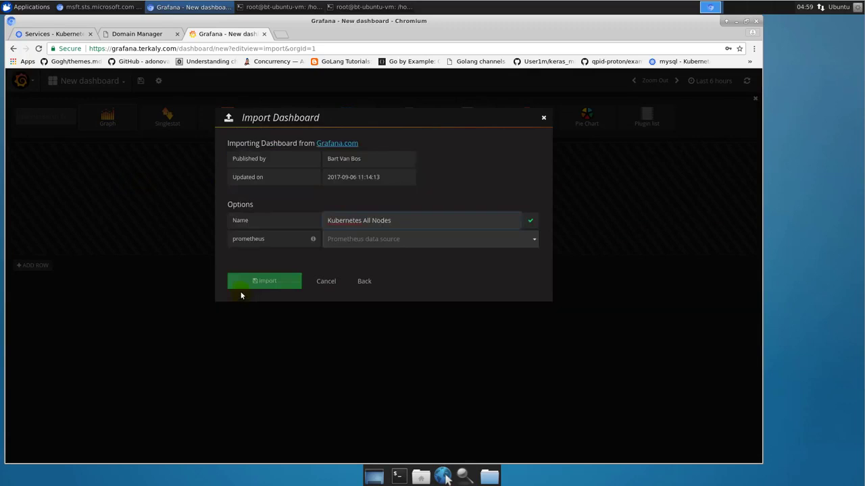
Import the Kubernetes All Nodes dashboard with kubernetes as its Prometheus data source and look over its panels
{"action": "left_click", "coordinate": [534, 239]}
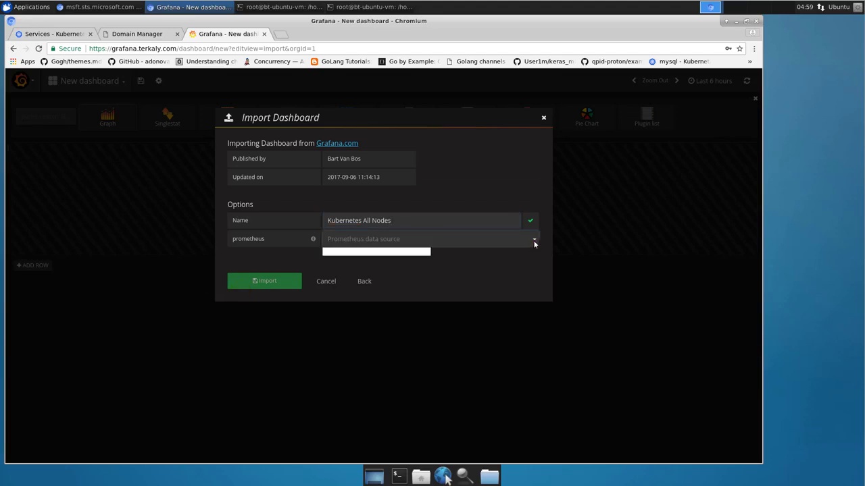
{"action": "left_click", "coordinate": [331, 262]}
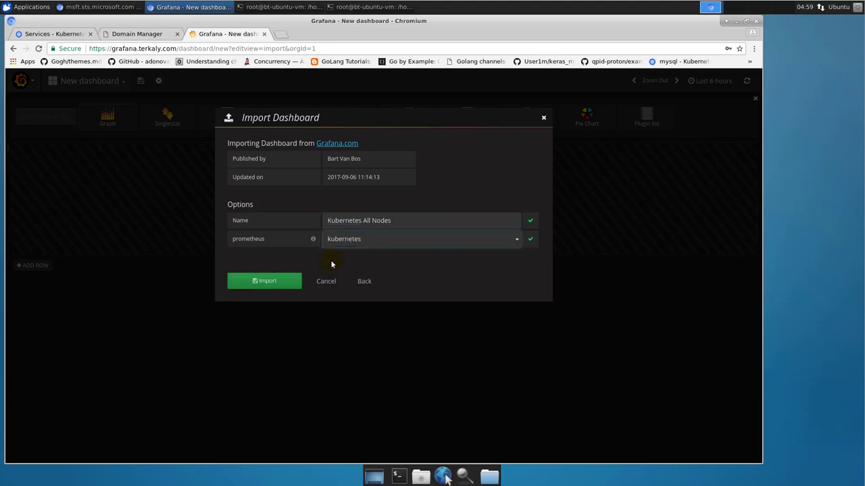
{"action": "left_click", "coordinate": [269, 284]}
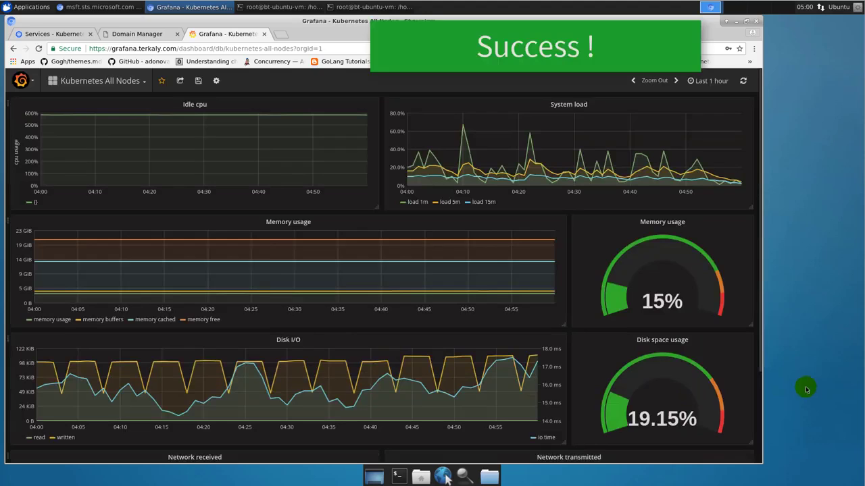
{"action": "scroll", "coordinate": [494, 233], "scroll_direction": "down", "scroll_amount": 3}
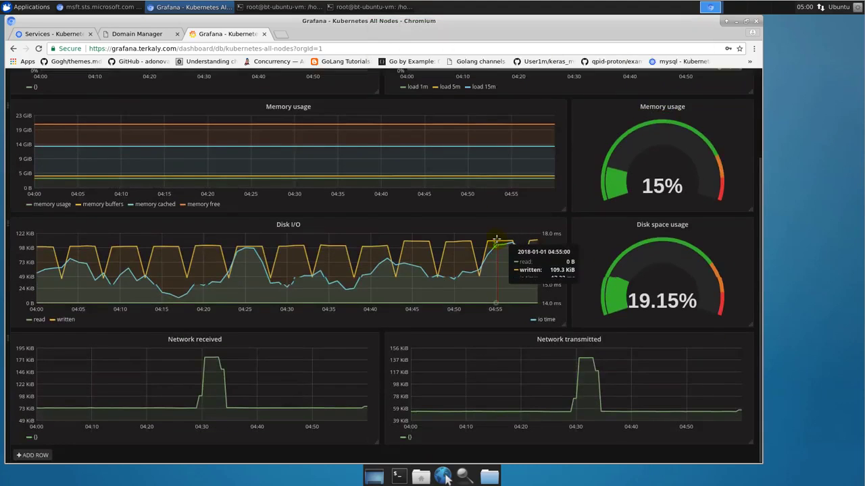
{"action": "scroll", "coordinate": [496, 239], "scroll_direction": "up", "scroll_amount": 3}
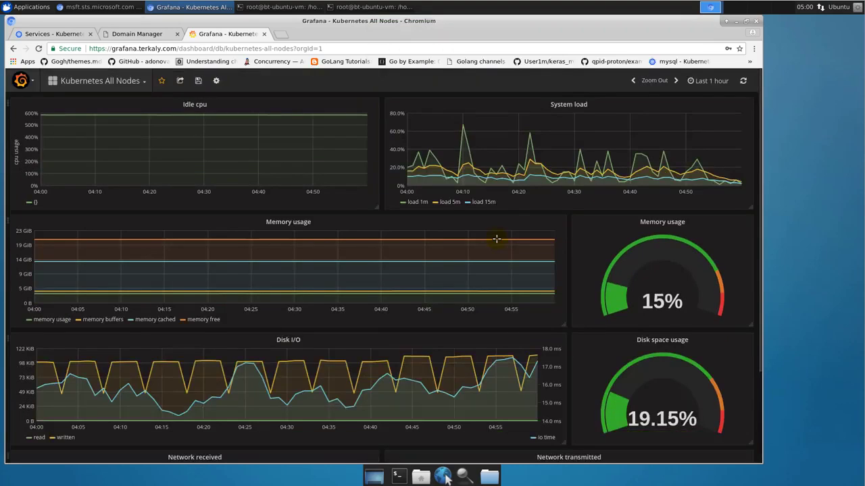